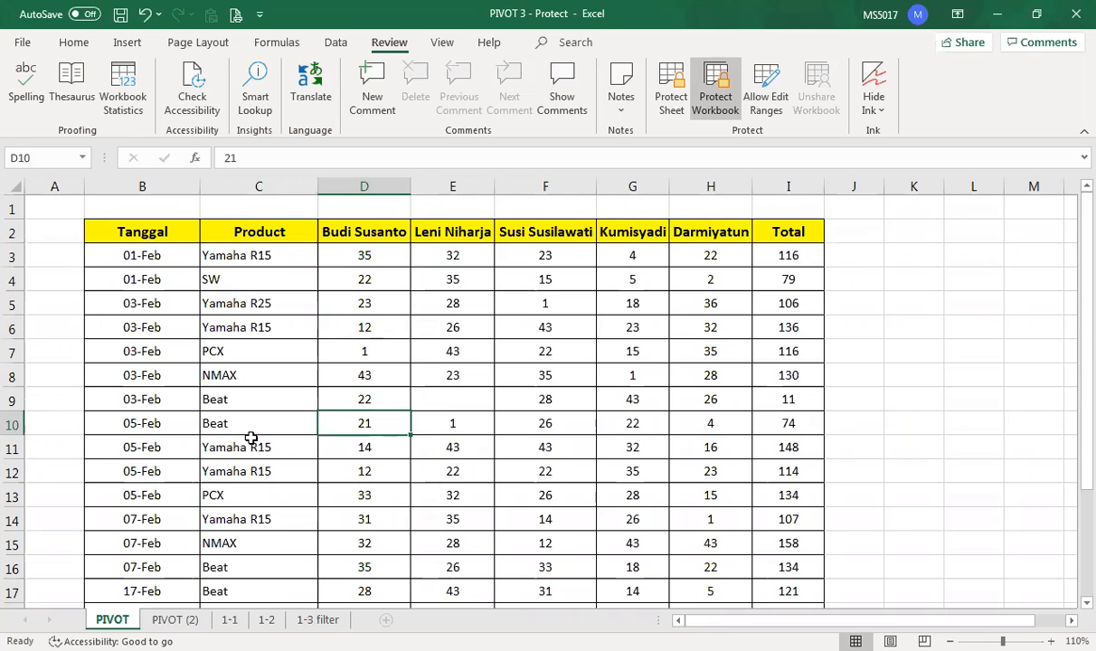
- Enter 26 in the empty cell E9 on the PIVOT sheet
left_click(436, 399)
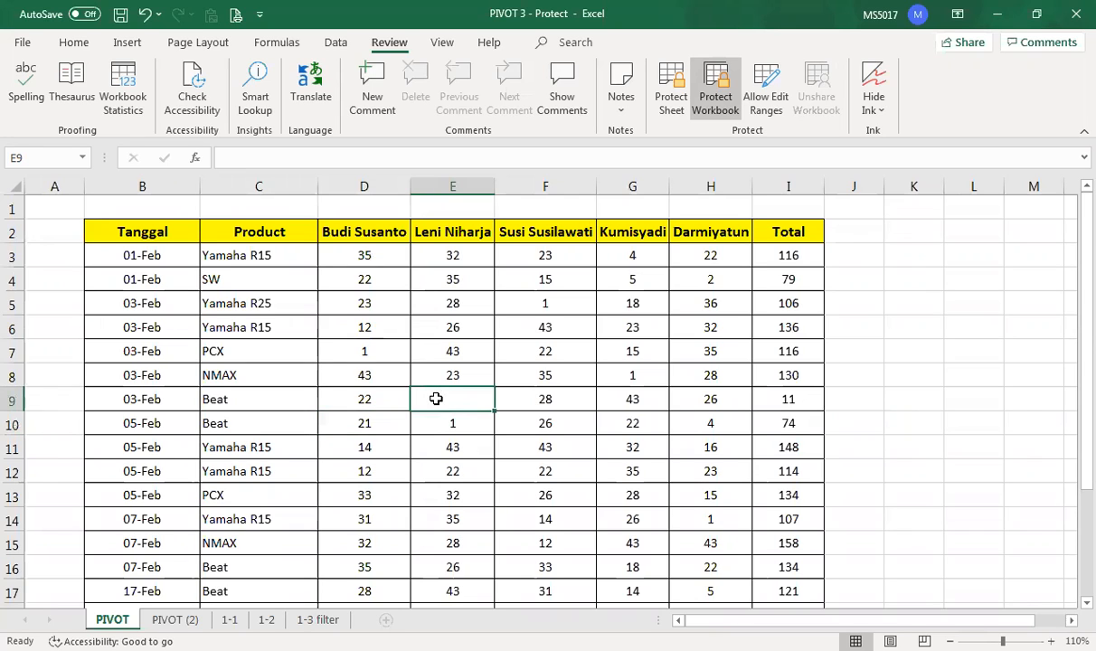
type("23")
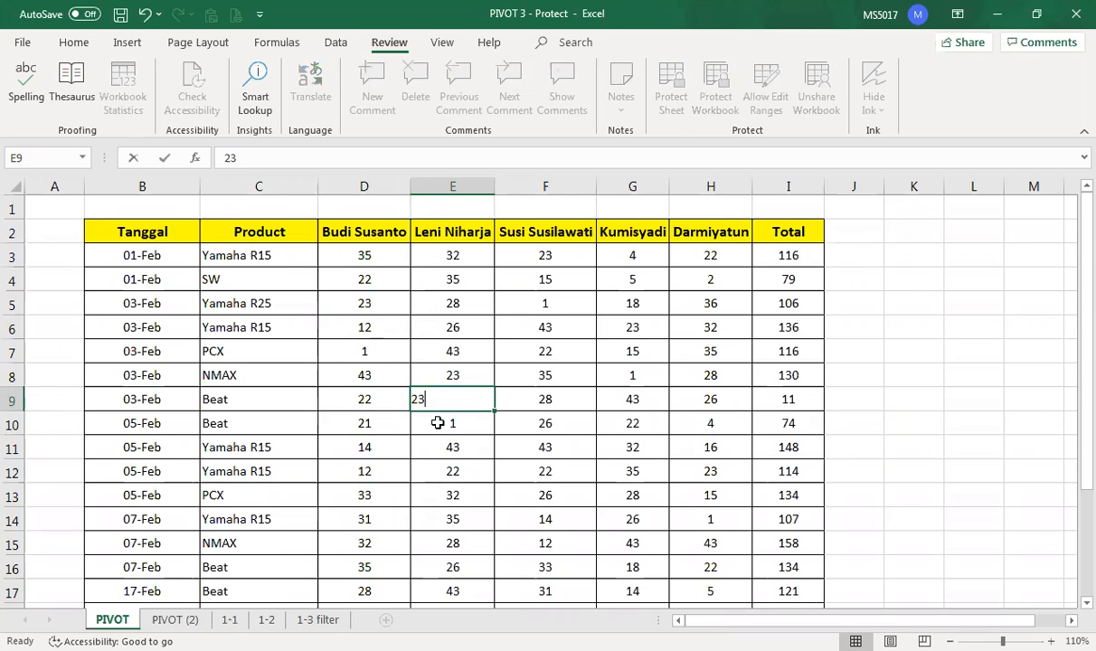
key("BackSpace")
type("6")
key("Return")
- On the 1-3 filter sheet, try to change a value in the pivot table
left_click(458, 468)
scroll(458, 468, "down", 3)
scroll(455, 467, "up", 3)
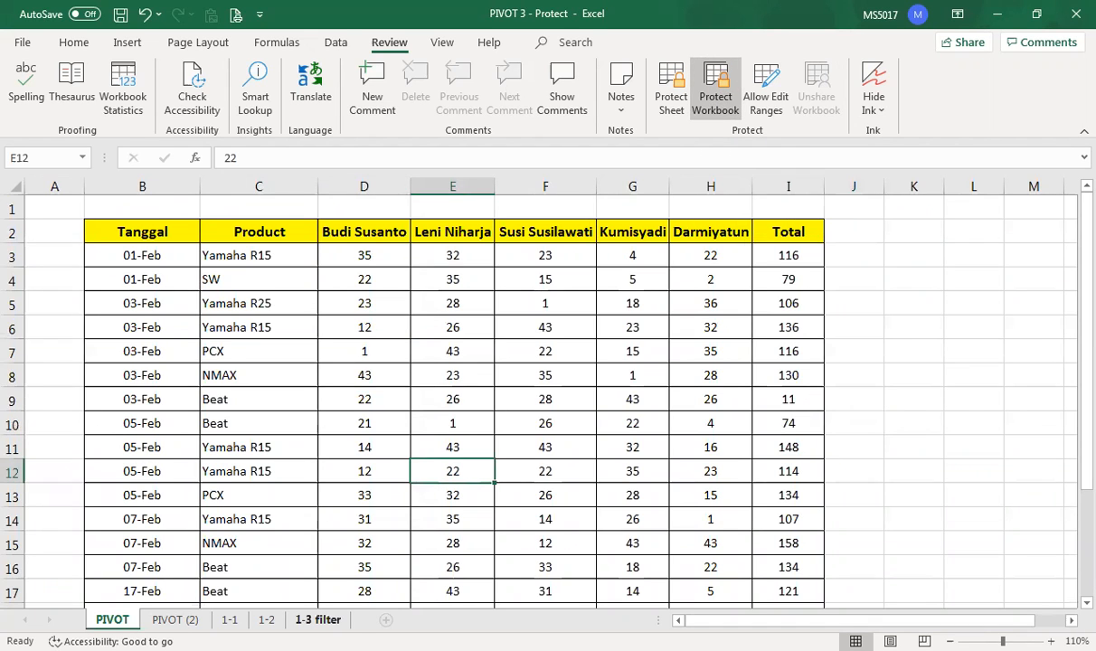
left_click(307, 620)
left_click(336, 289)
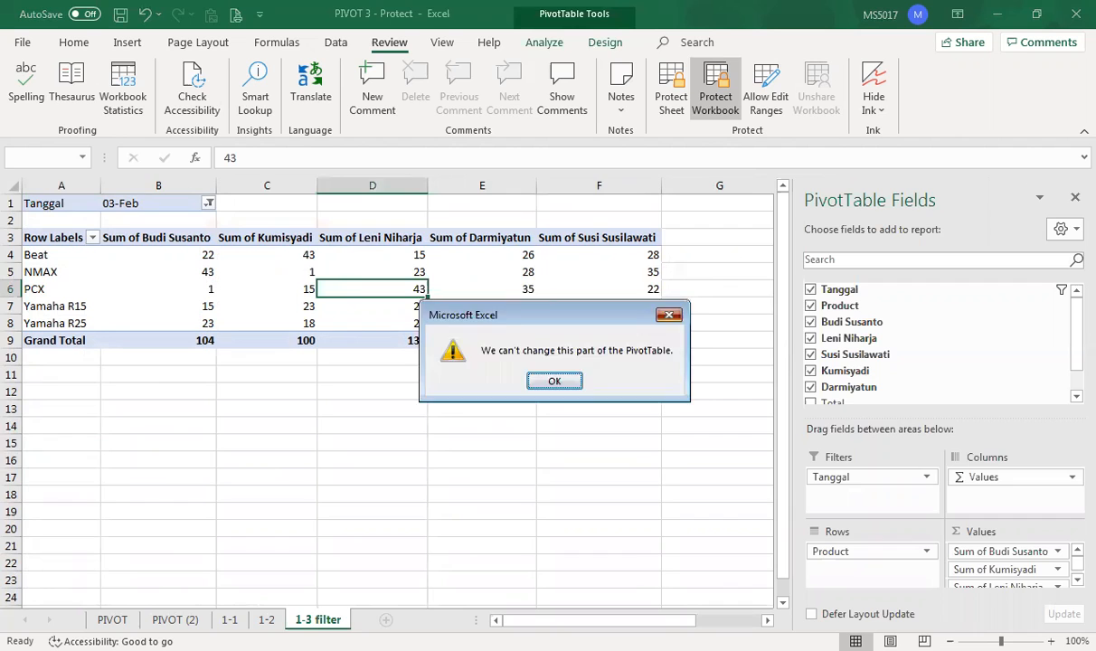
- On PIVOT (2), confirm cell F10 can't be edited and the tab can't be moved or renamed
left_click(669, 316)
left_click(190, 620)
left_click(526, 394)
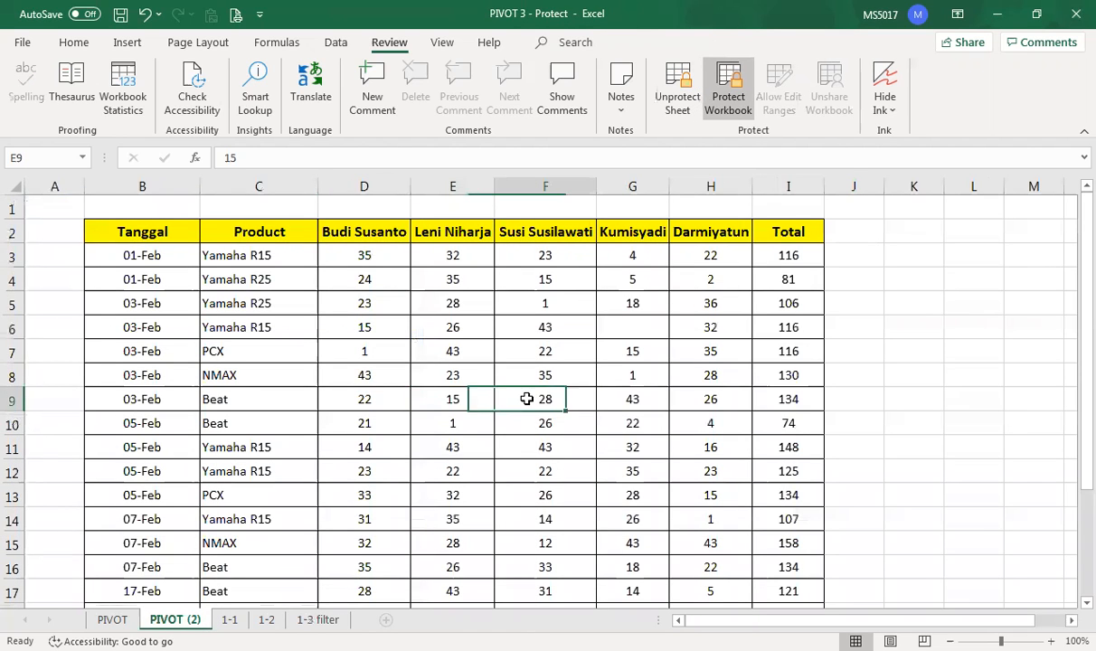
double_click(563, 416)
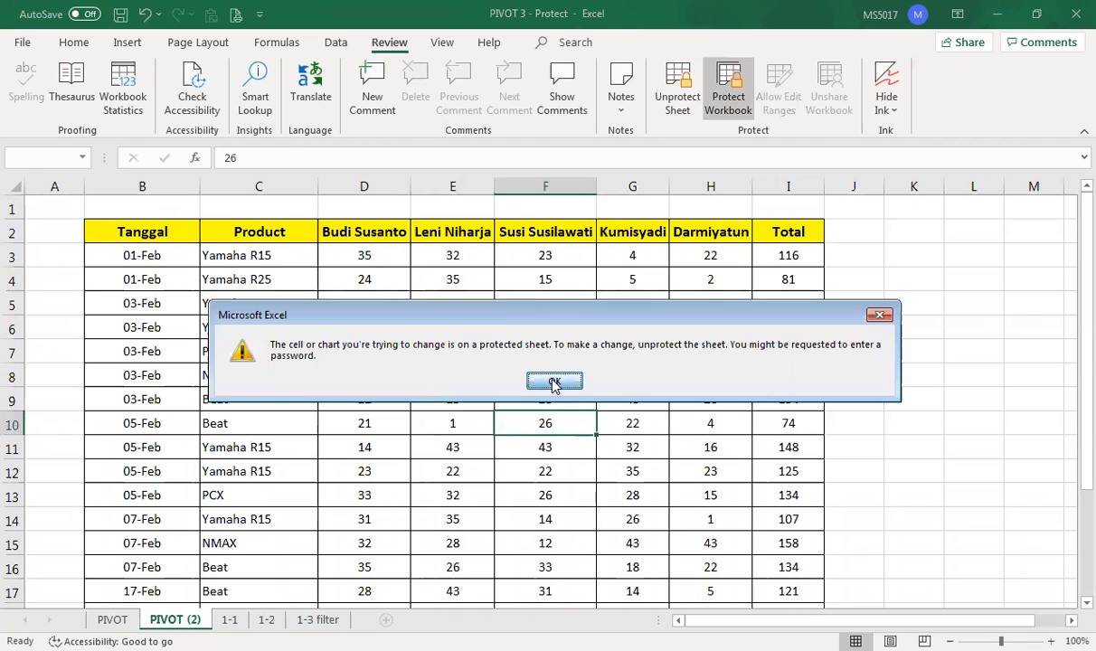
left_click(554, 382)
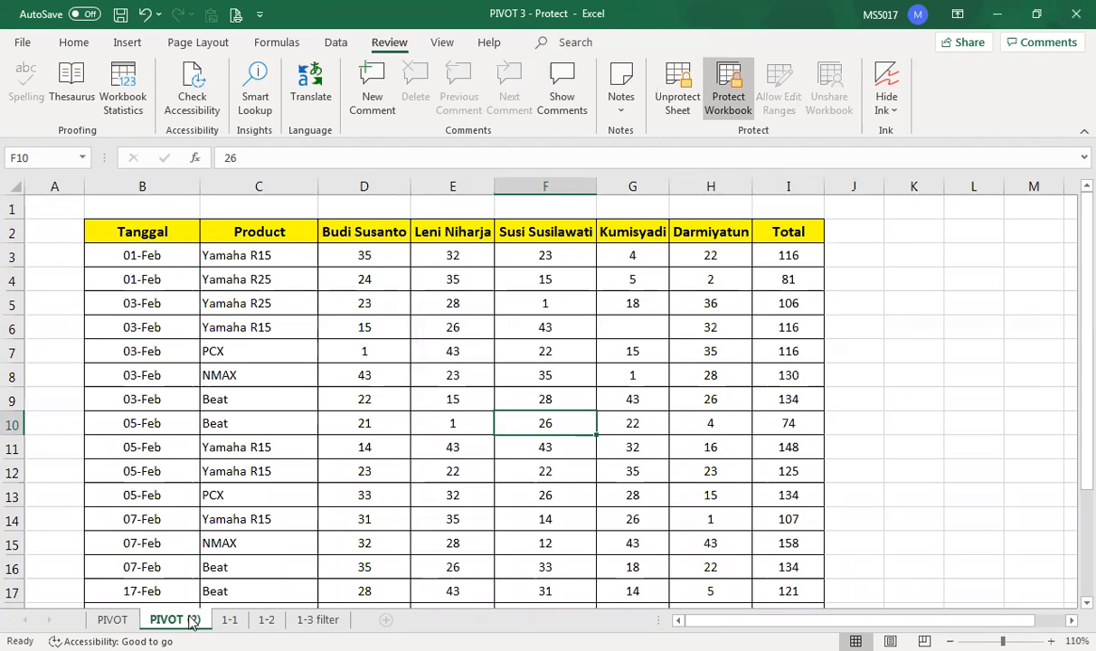
mouse_move(177, 620)
left_mouse_down()
mouse_move(268, 621)
mouse_move(172, 619)
mouse_move(262, 620)
mouse_move(184, 619)
left_mouse_up()
right_click(170, 618)
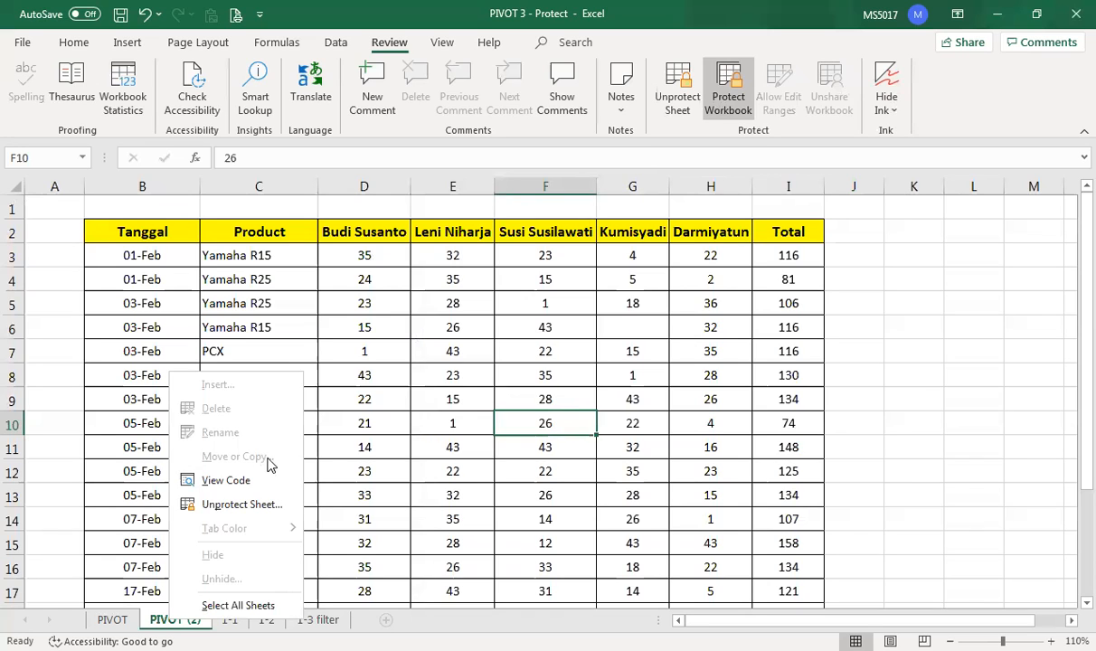
- Unprotect the workbook structure with its password and move PIVOT (2) after 1-3 filter
left_click(749, 103)
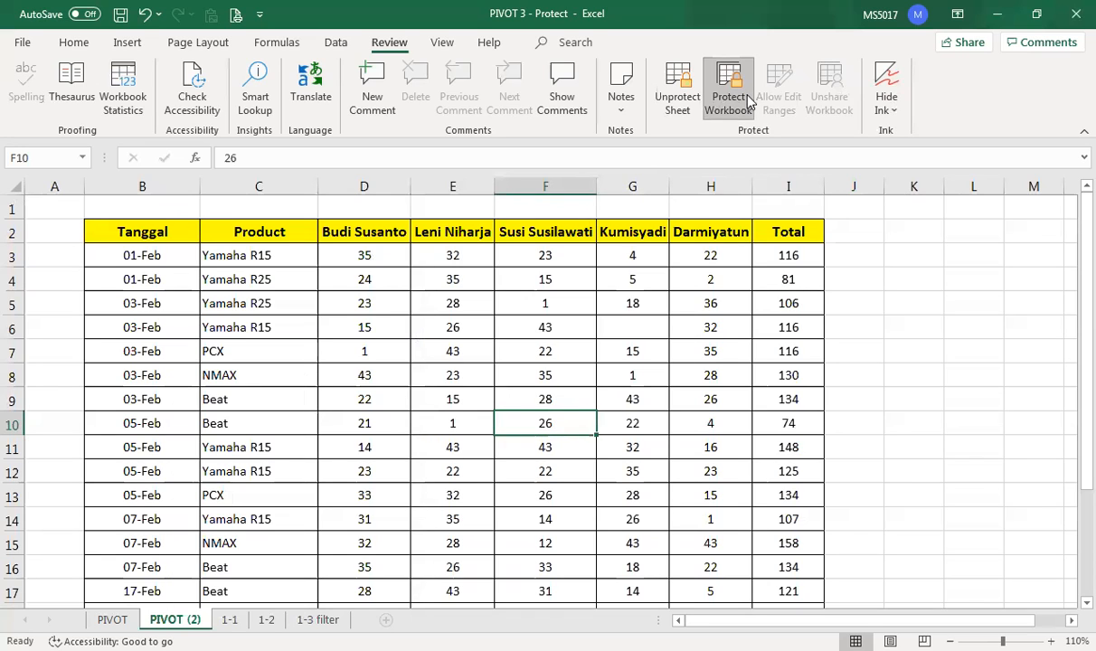
left_click(727, 96)
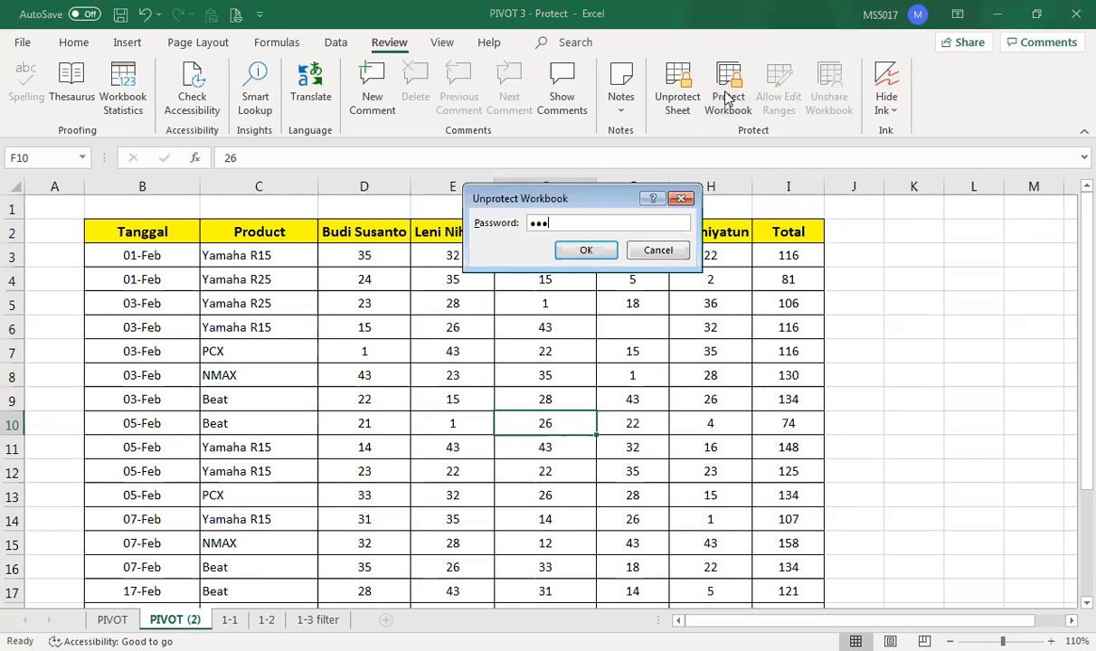
left_click(583, 250)
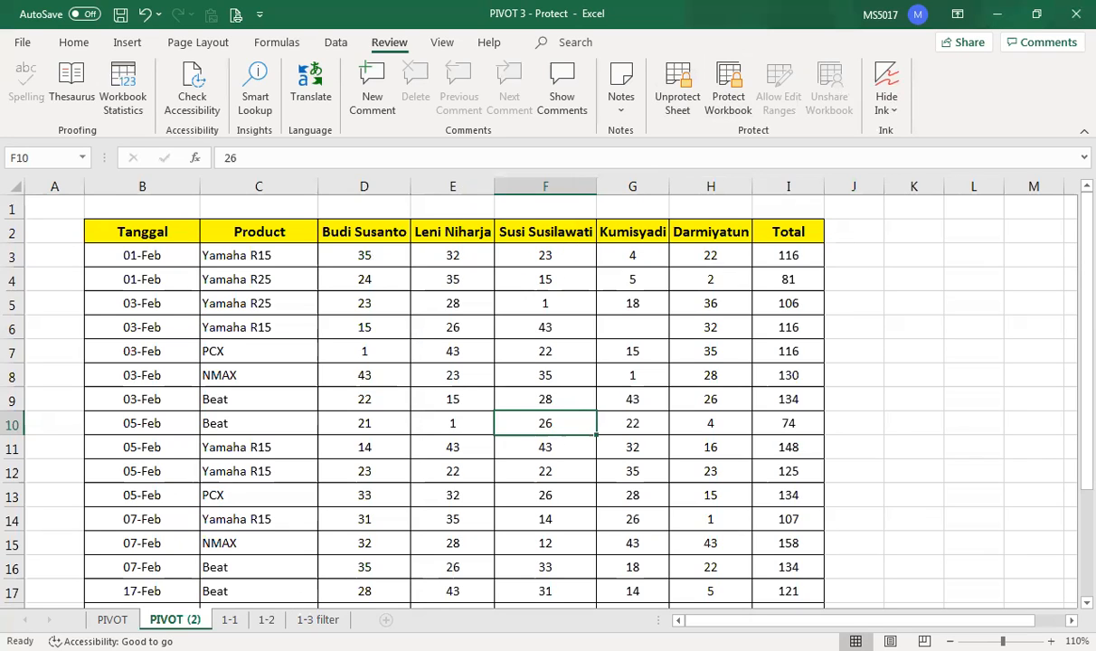
left_click_drag(229, 621, 360, 620)
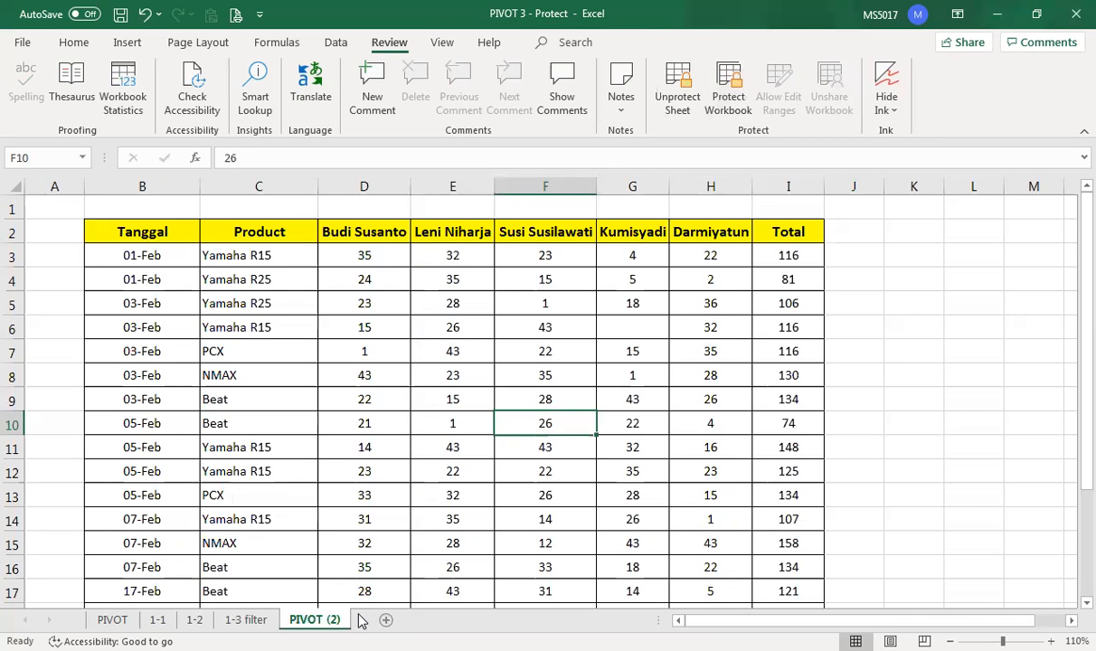
- Check the PIVOT (2) tab menu is enabled again, then return to PIVOT and select C4
right_click(324, 620)
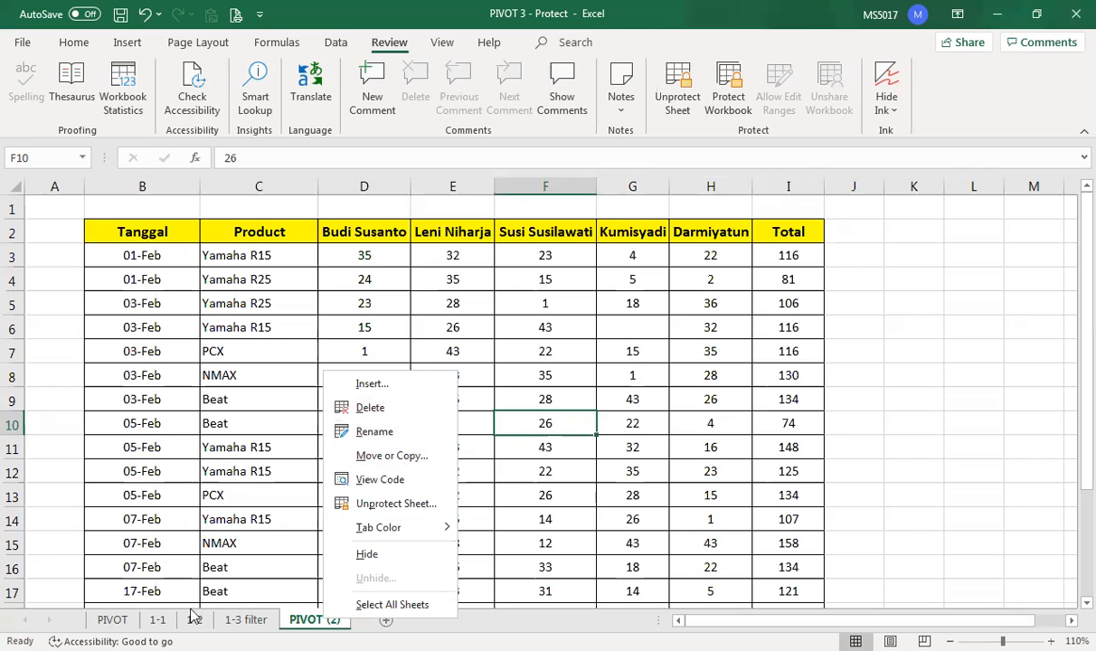
left_click(112, 619)
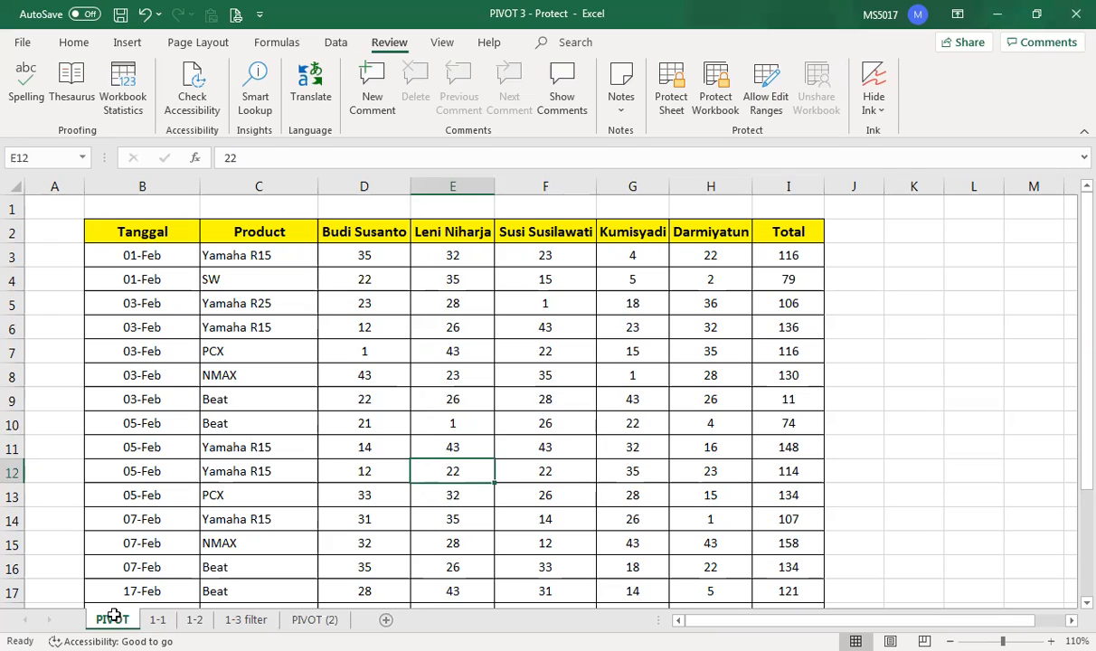
left_click(313, 274)
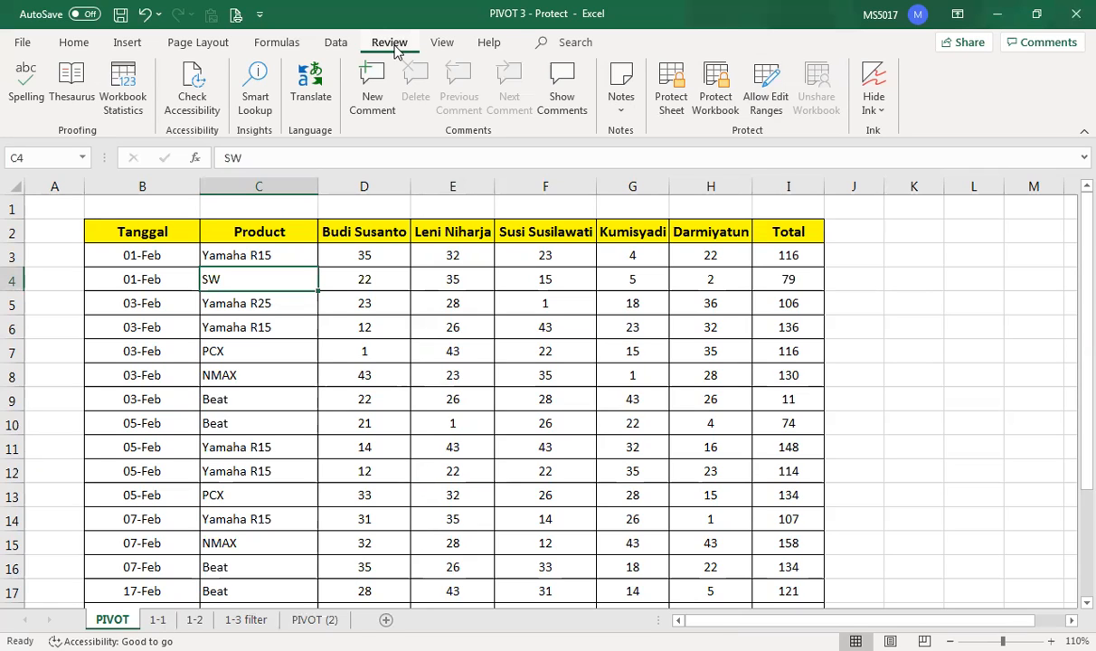
- Define a new editable range titled C2 that refers to cell C2
left_click(773, 102)
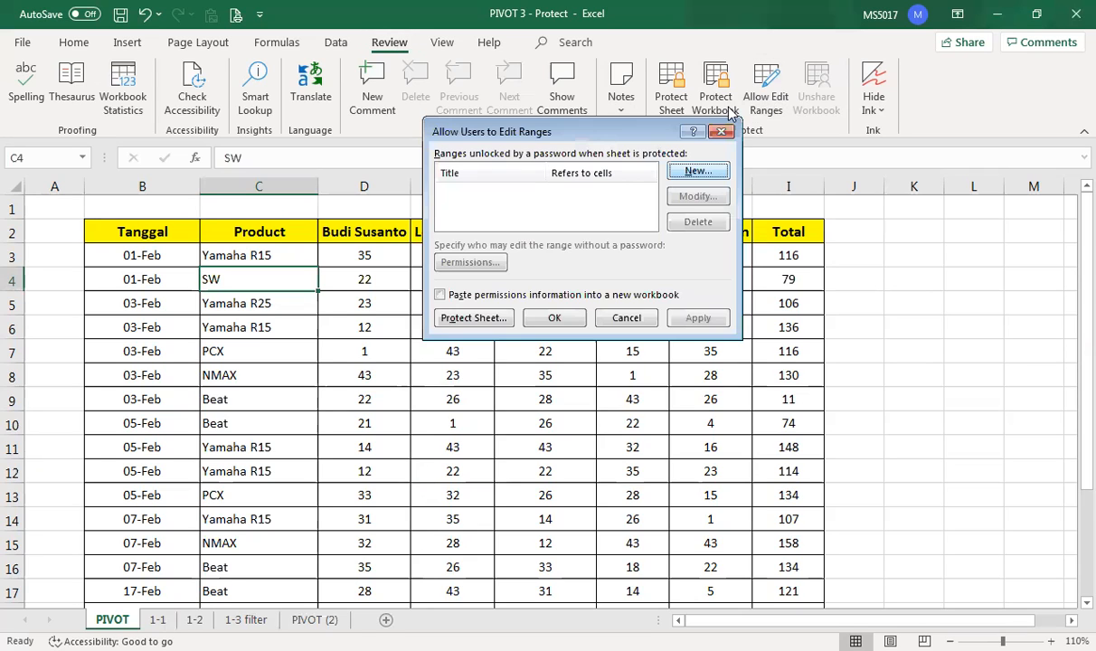
left_click(697, 173)
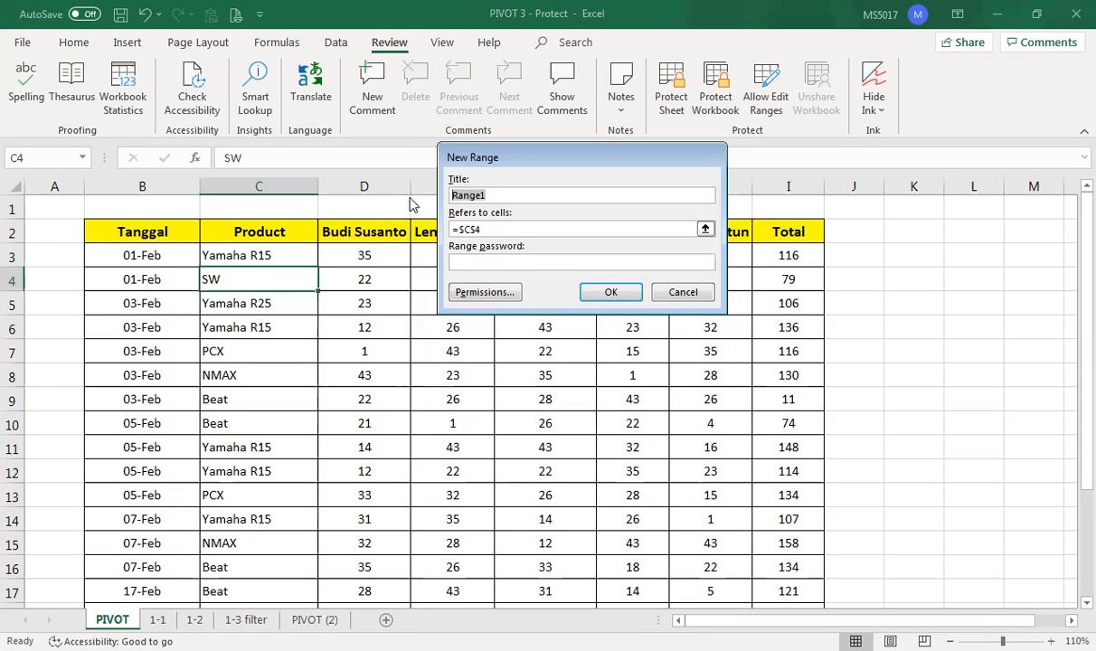
type("C2")
left_click(464, 229)
left_click_drag(457, 229, 412, 228)
key("BackSpace")
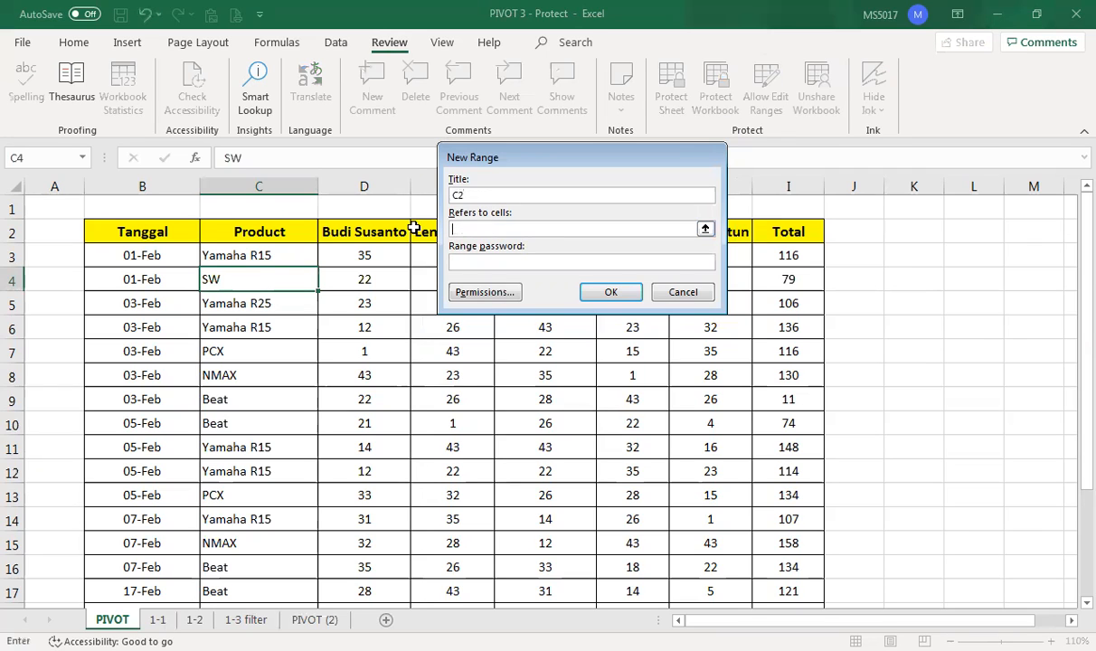
left_click(254, 232)
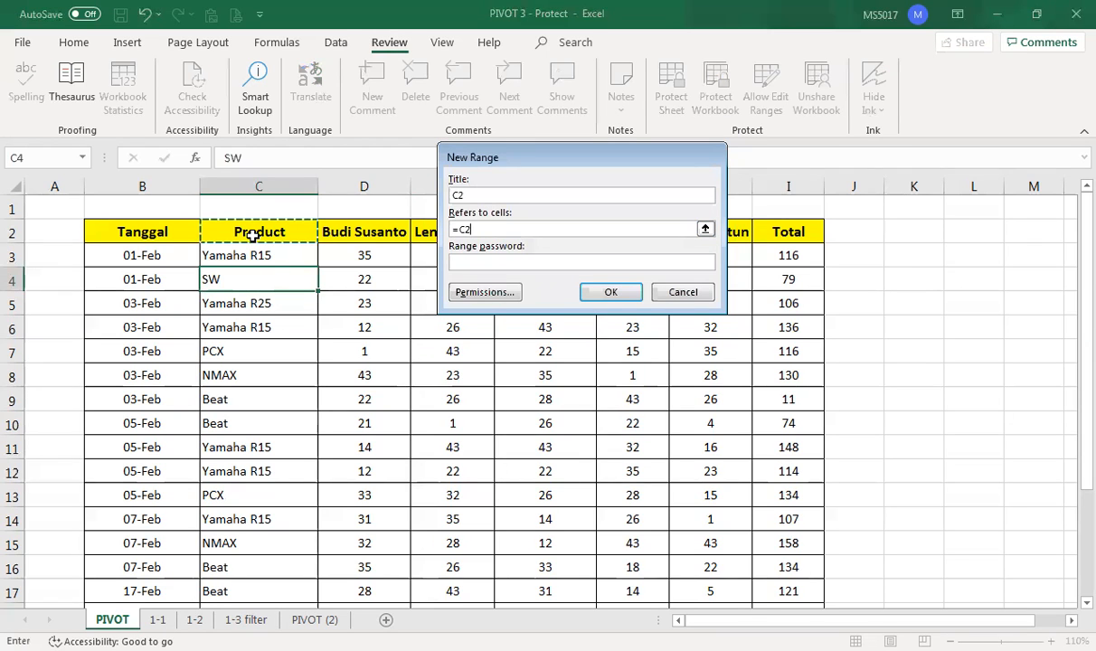
- Give the C2 range a confirmed password and apply the editable range settings
left_click(485, 261)
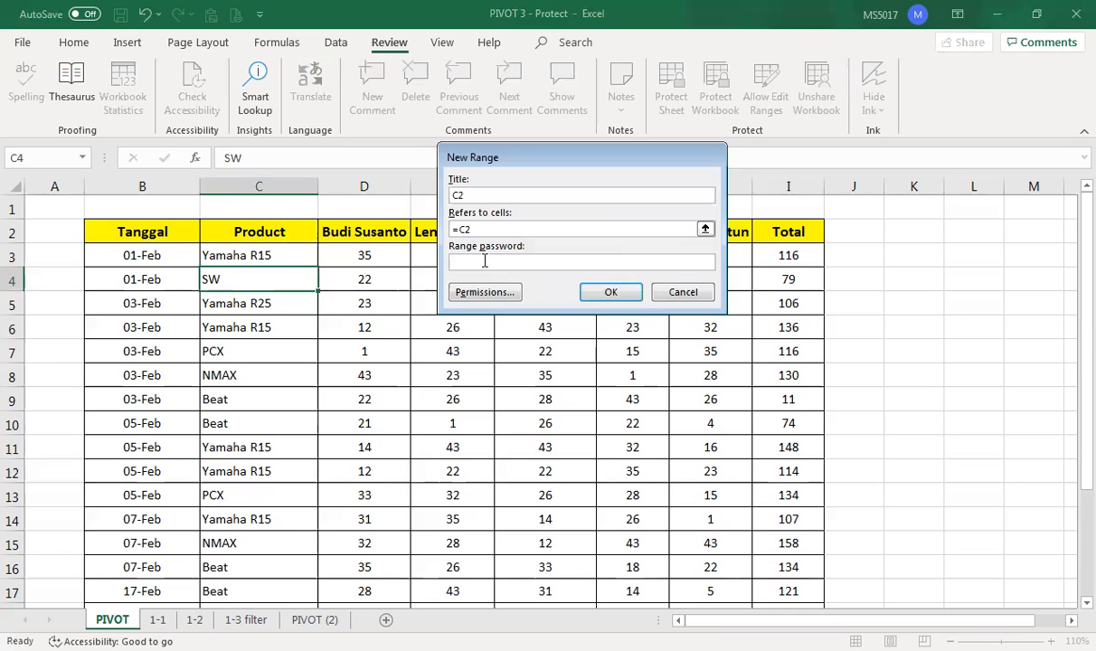
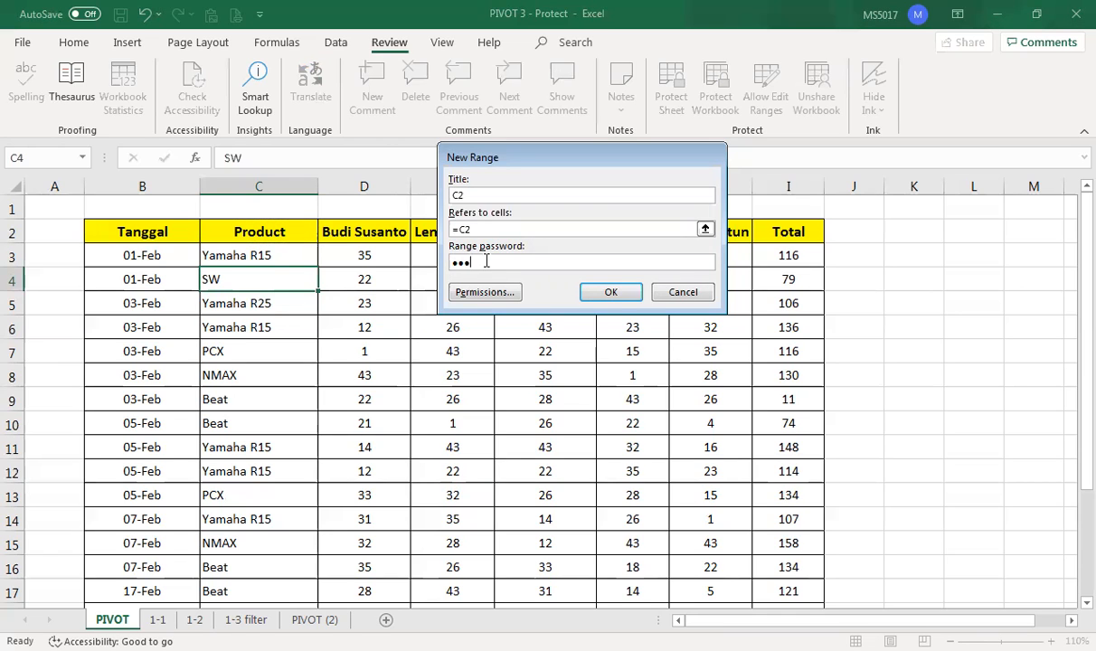
left_click(618, 297)
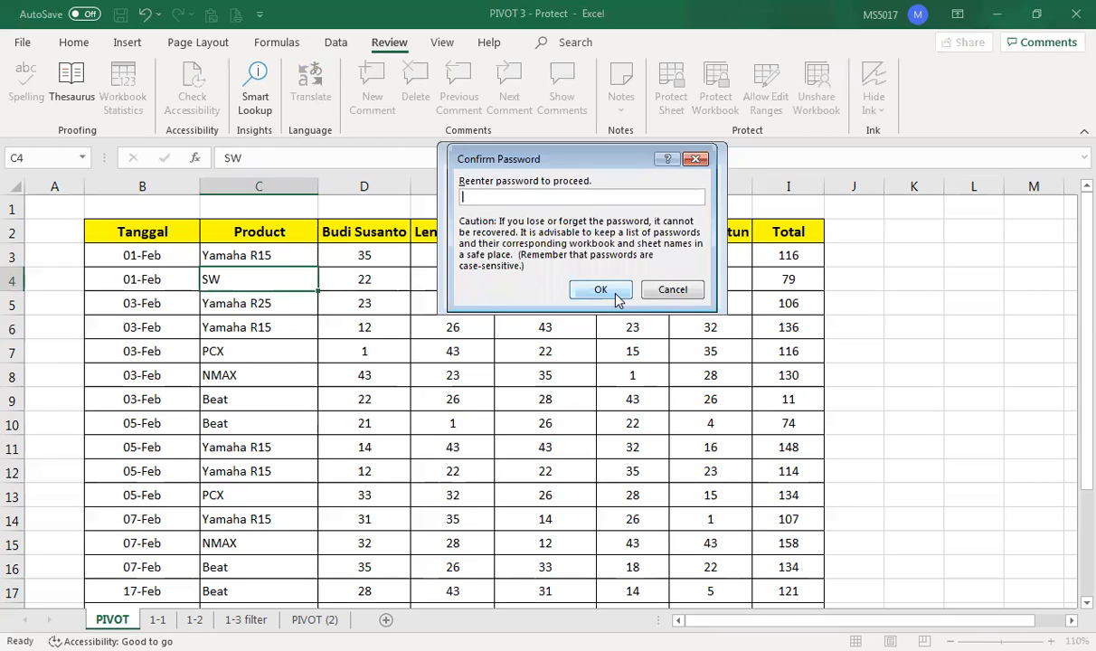
left_click(605, 291)
left_click(604, 291)
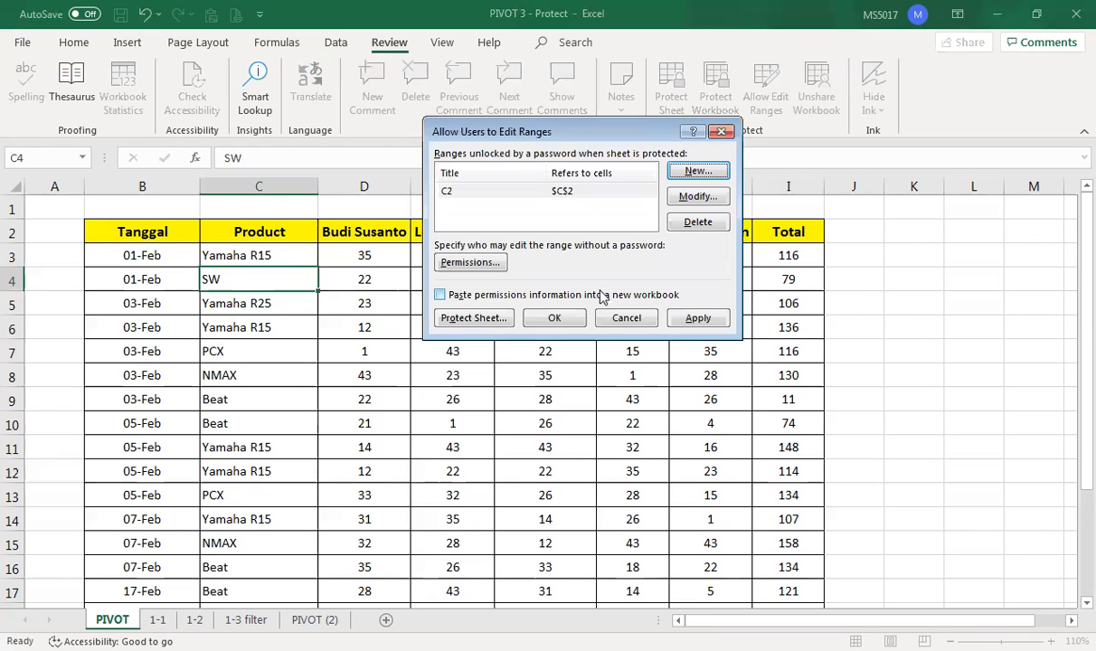
left_click(699, 319)
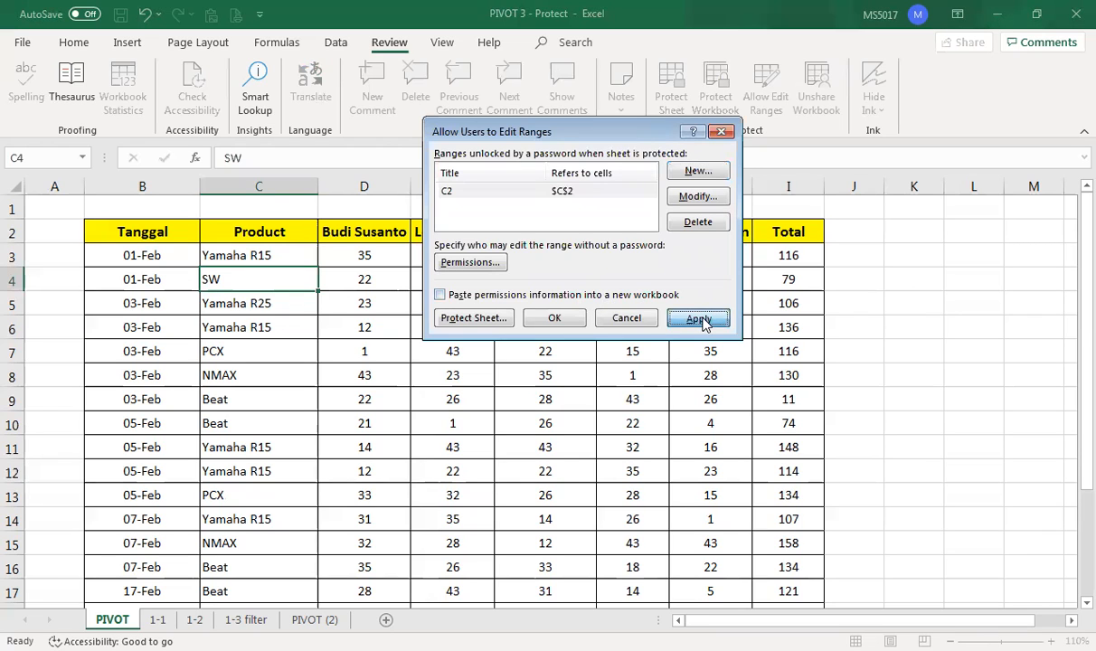
left_click(553, 319)
left_click(262, 233)
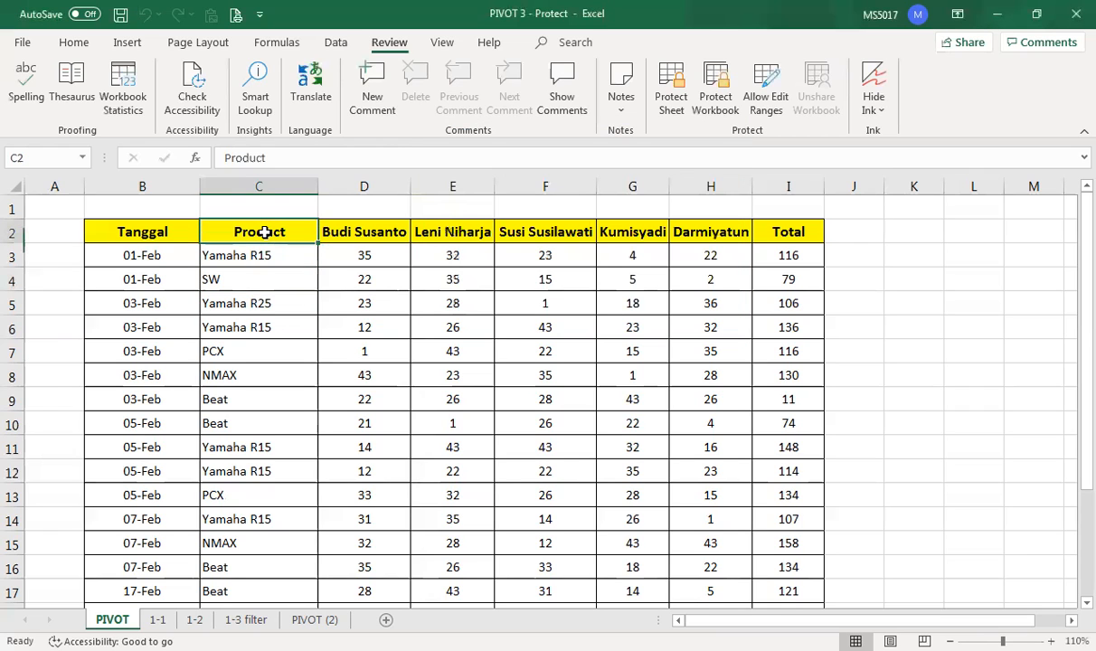
- Undo the trial 'S' entry so cell C2 reads Product again
type("SW")
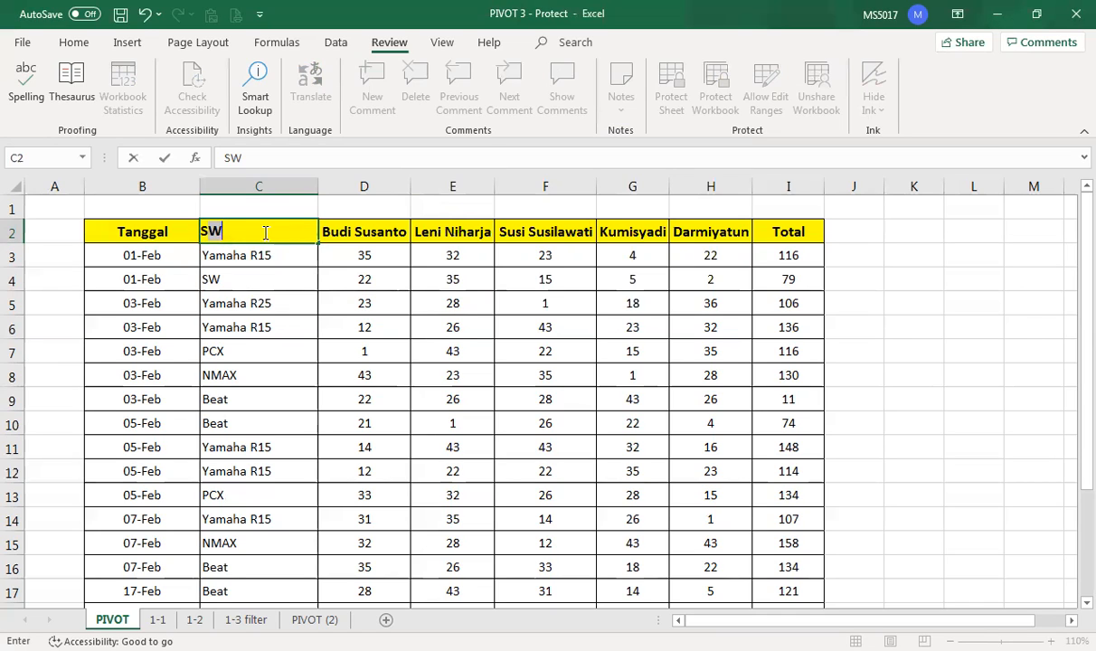
left_click(142, 14)
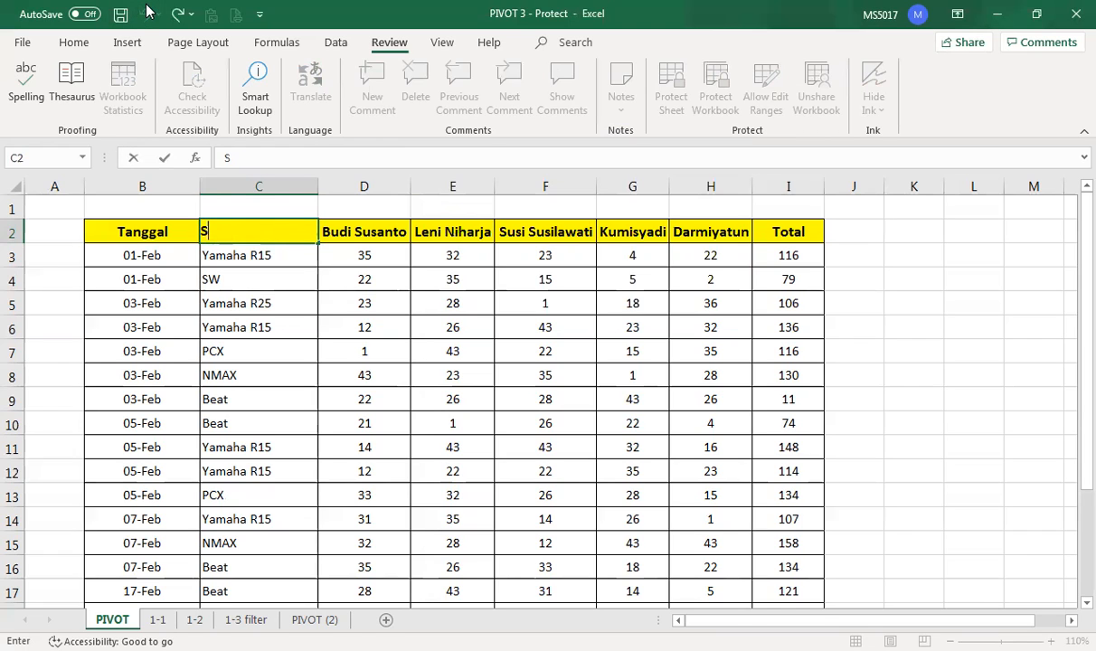
left_click(262, 392)
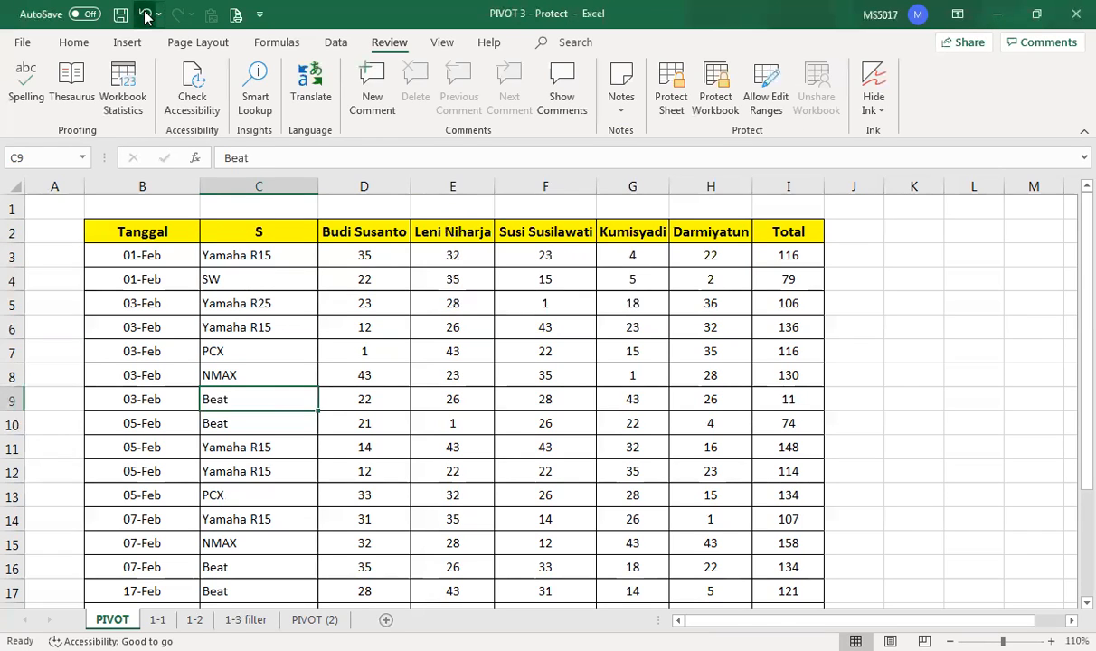
left_click(142, 13)
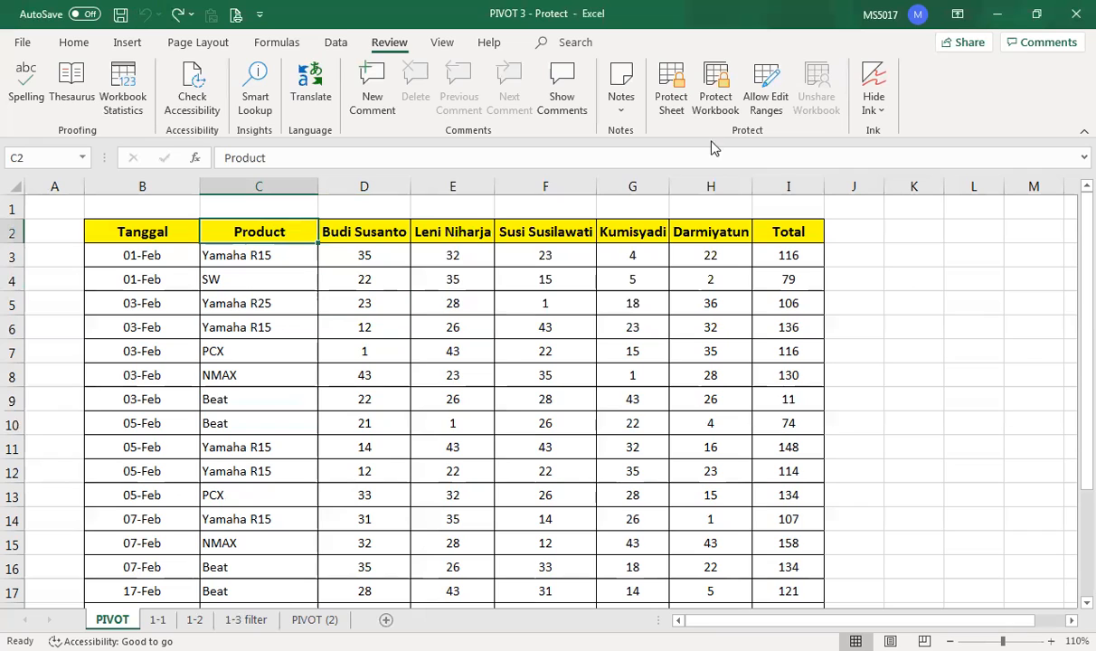
left_click(760, 94)
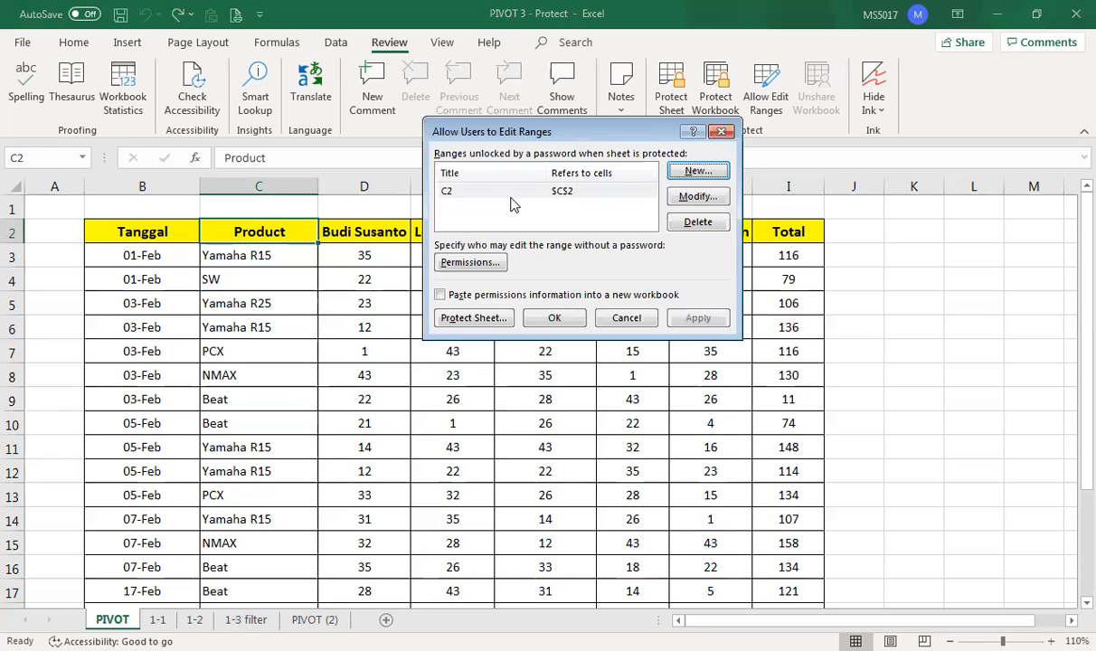
- Protect the PIVOT sheet with a confirmed password, keeping the C2 range editable
left_click(469, 321)
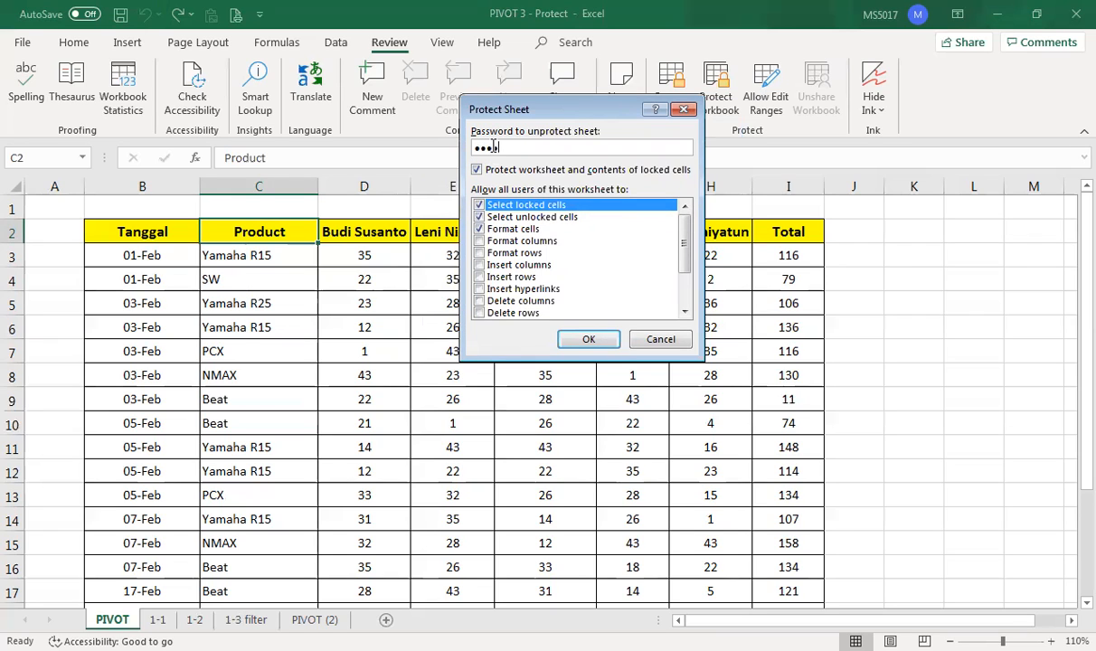
left_click(589, 341)
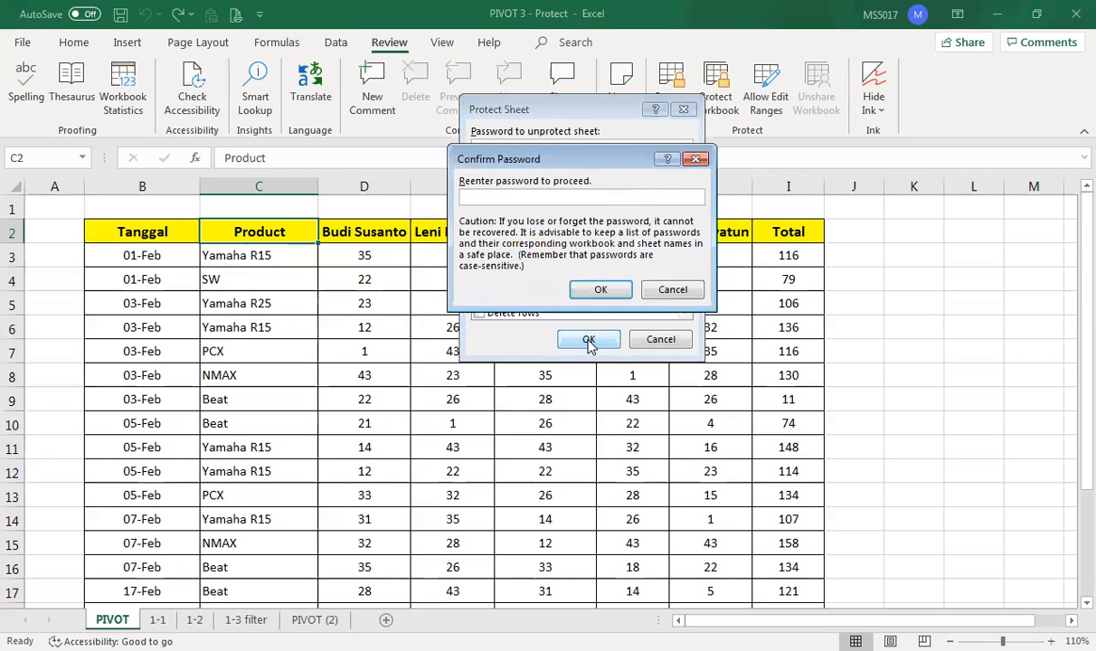
type("••••")
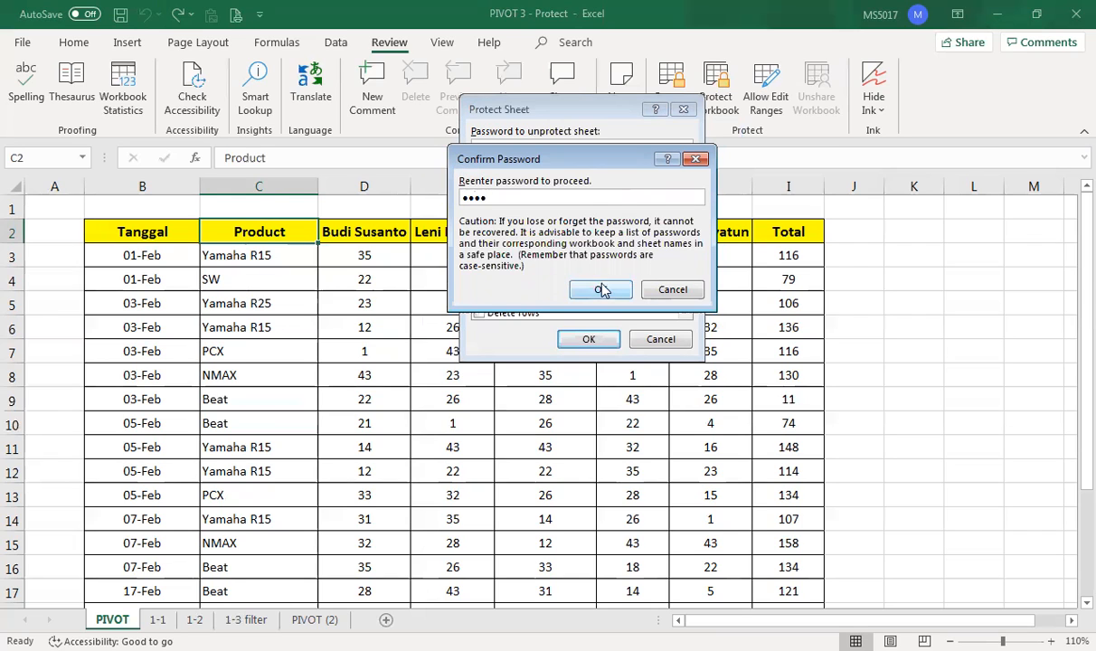
left_click(602, 289)
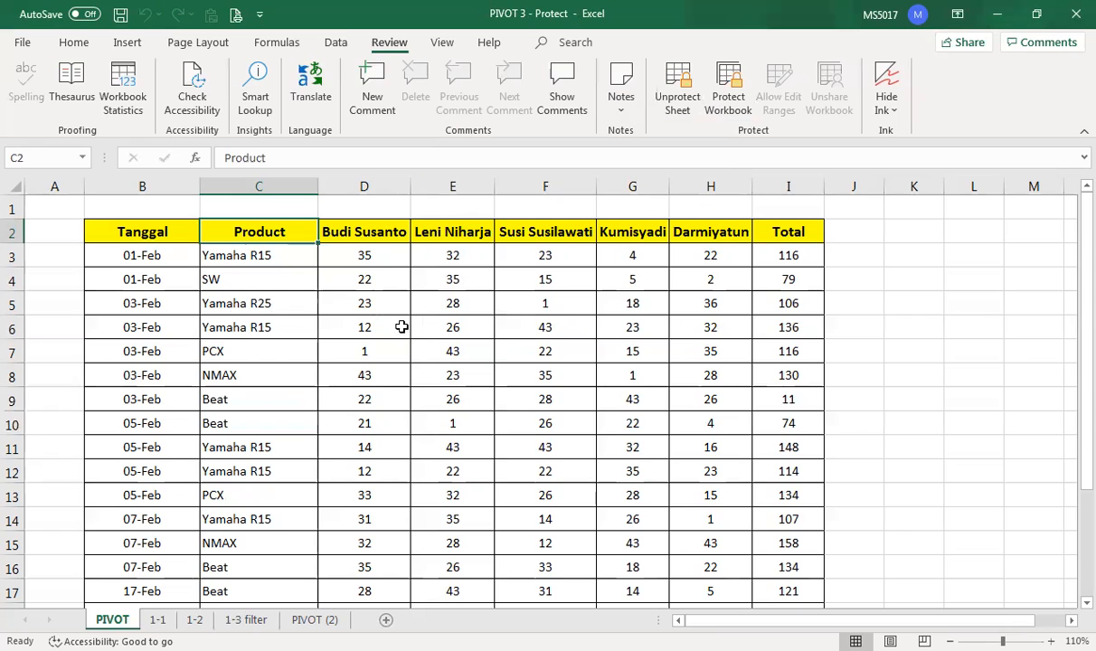
left_click(461, 352)
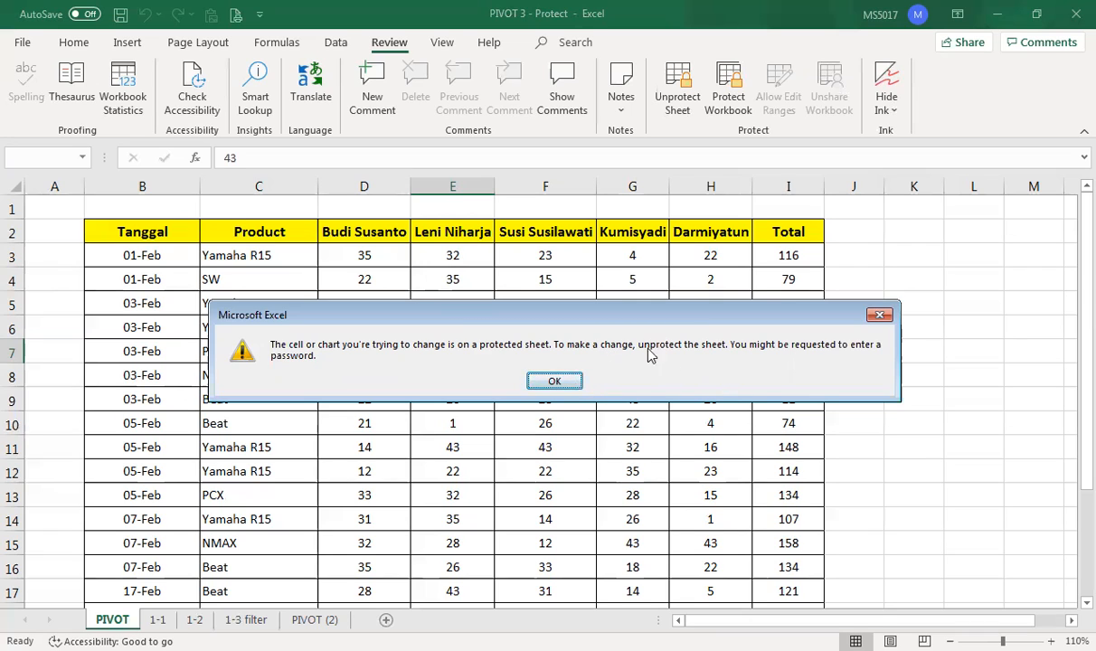
left_click(545, 384)
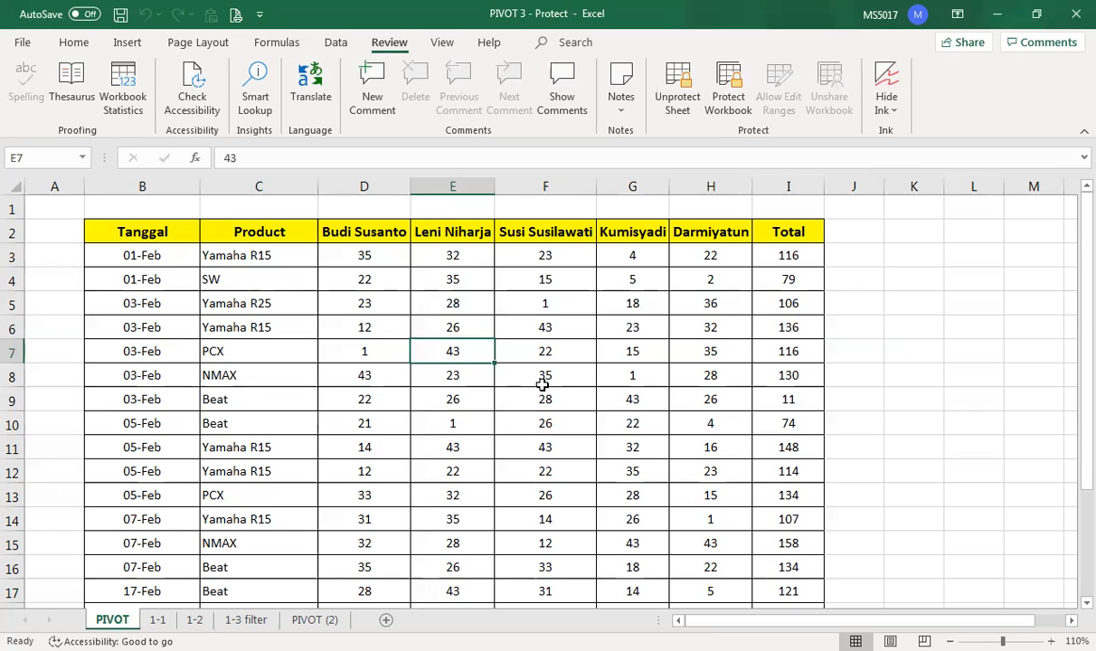
left_click(247, 235)
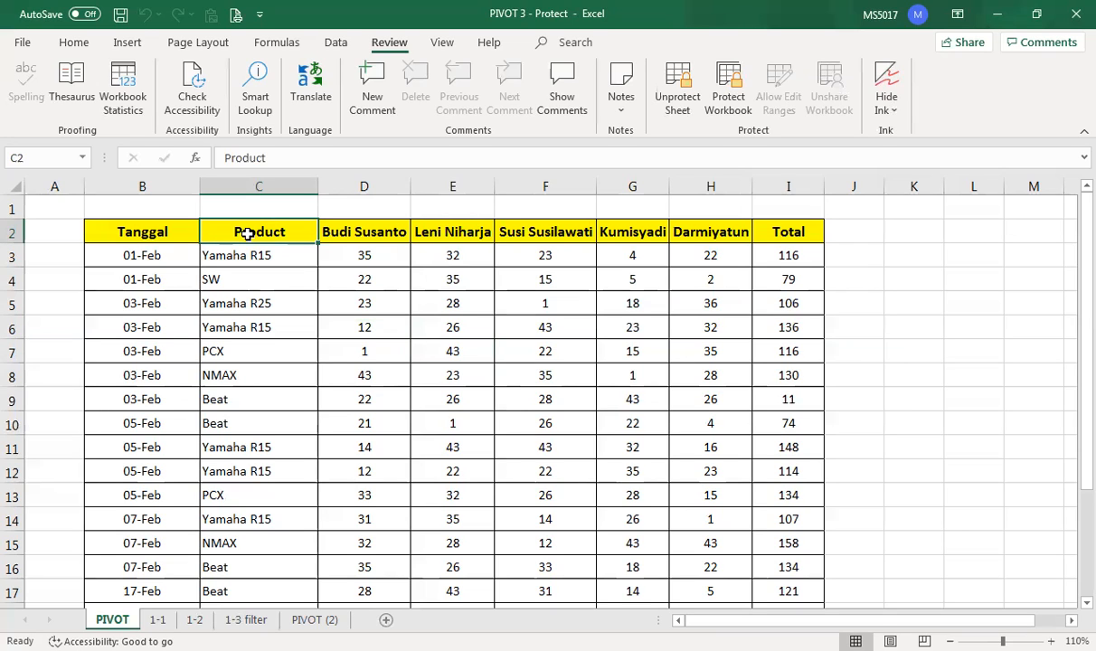
double_click(247, 234)
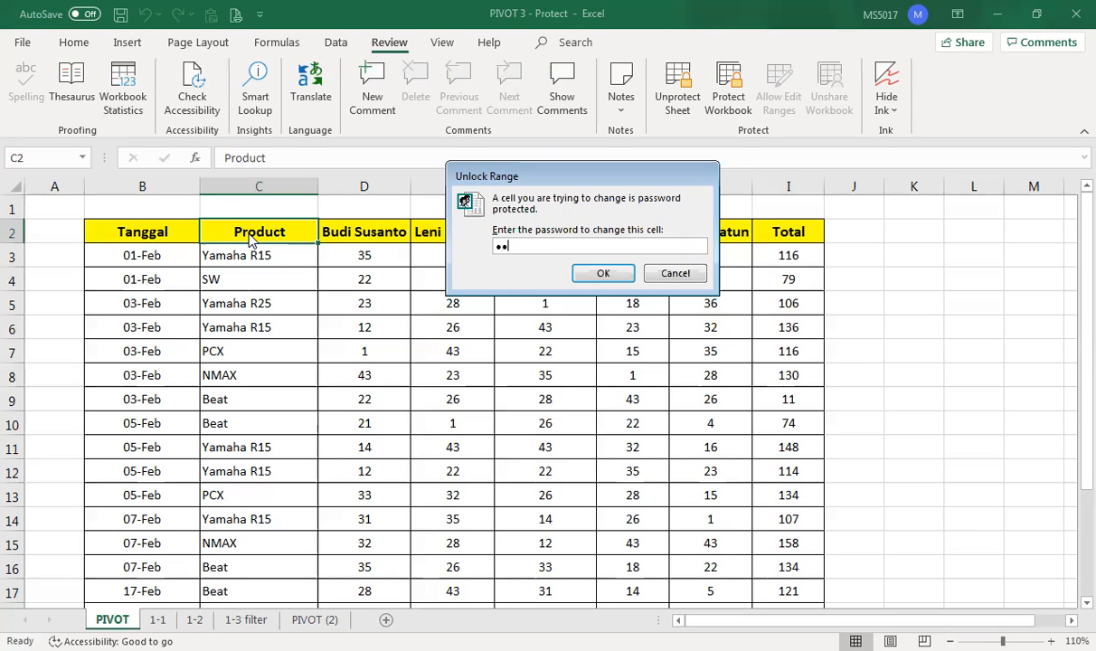
left_click(600, 275)
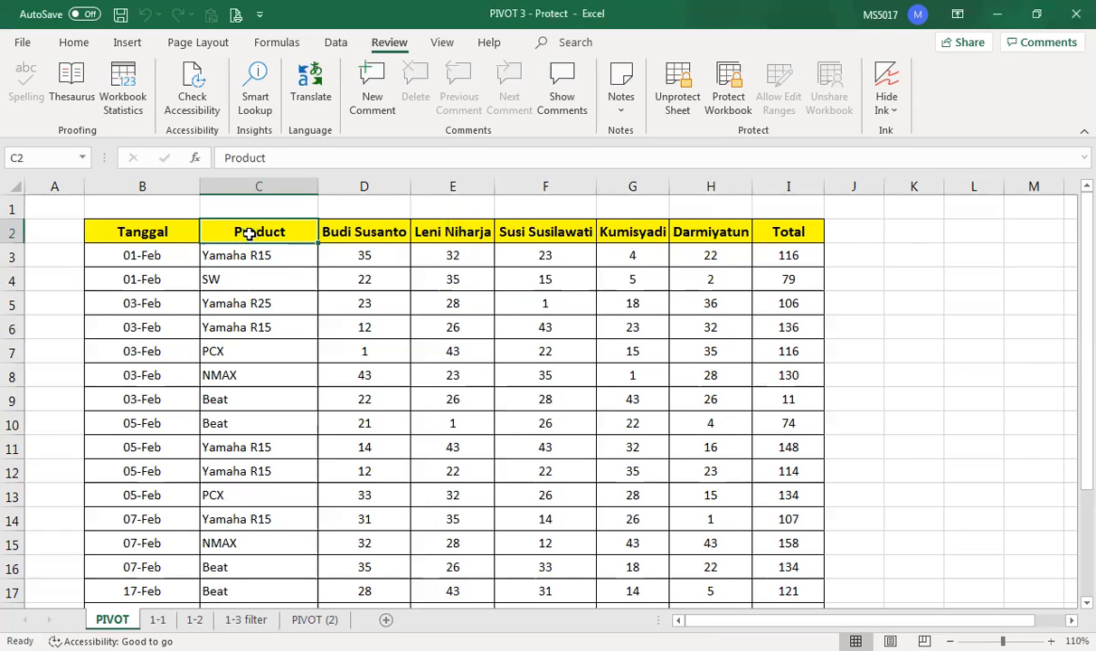
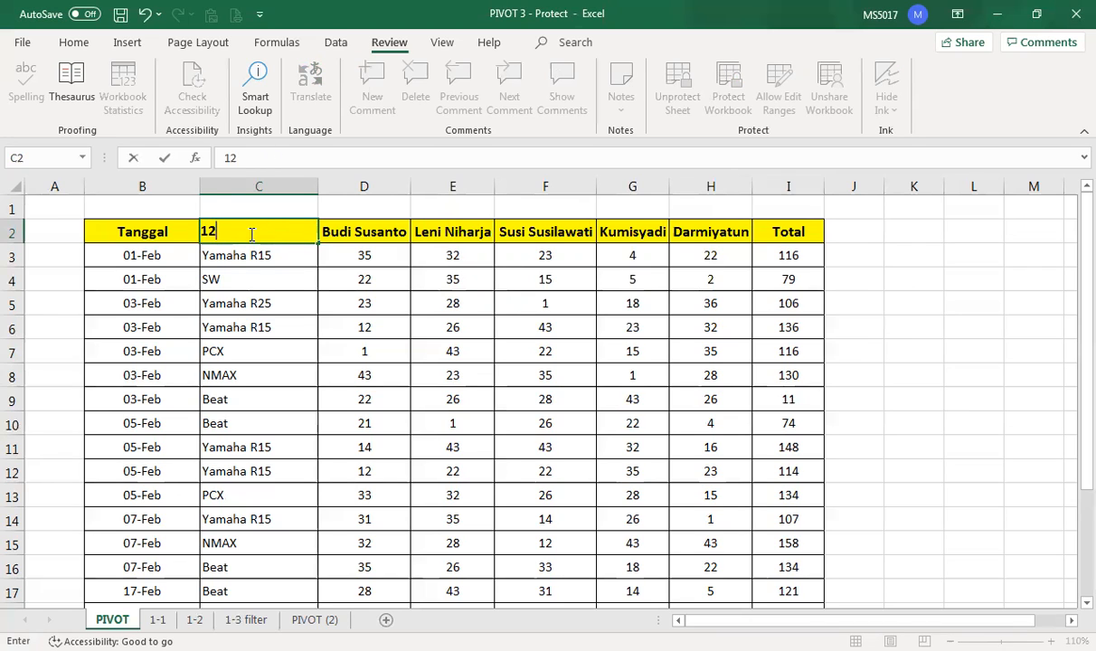
left_click(244, 282)
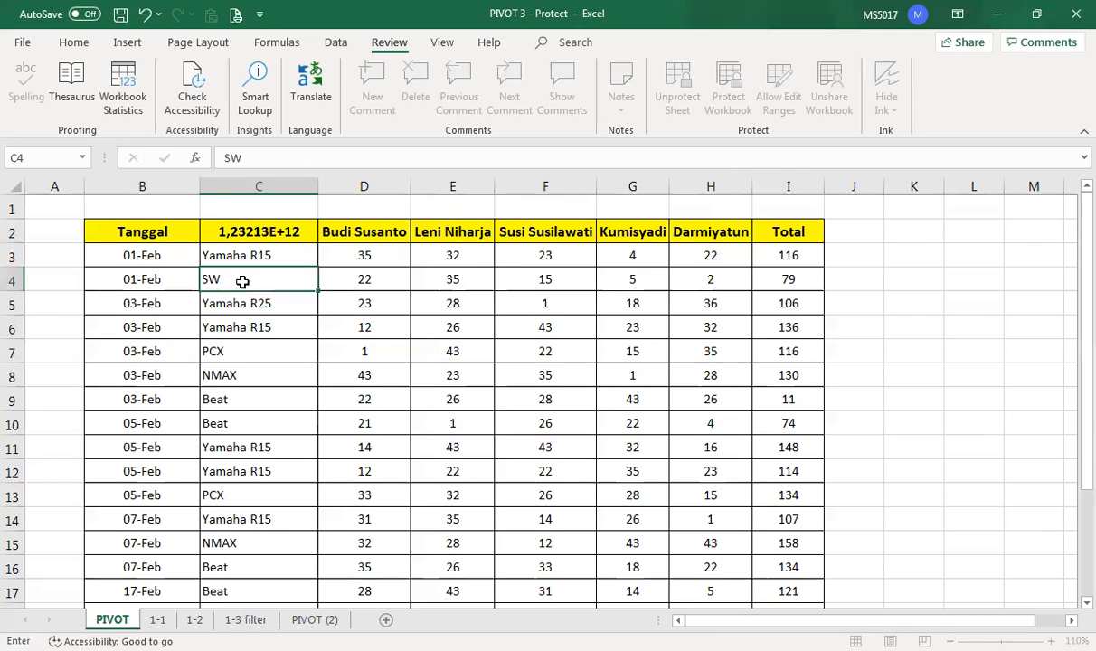
left_click(398, 319)
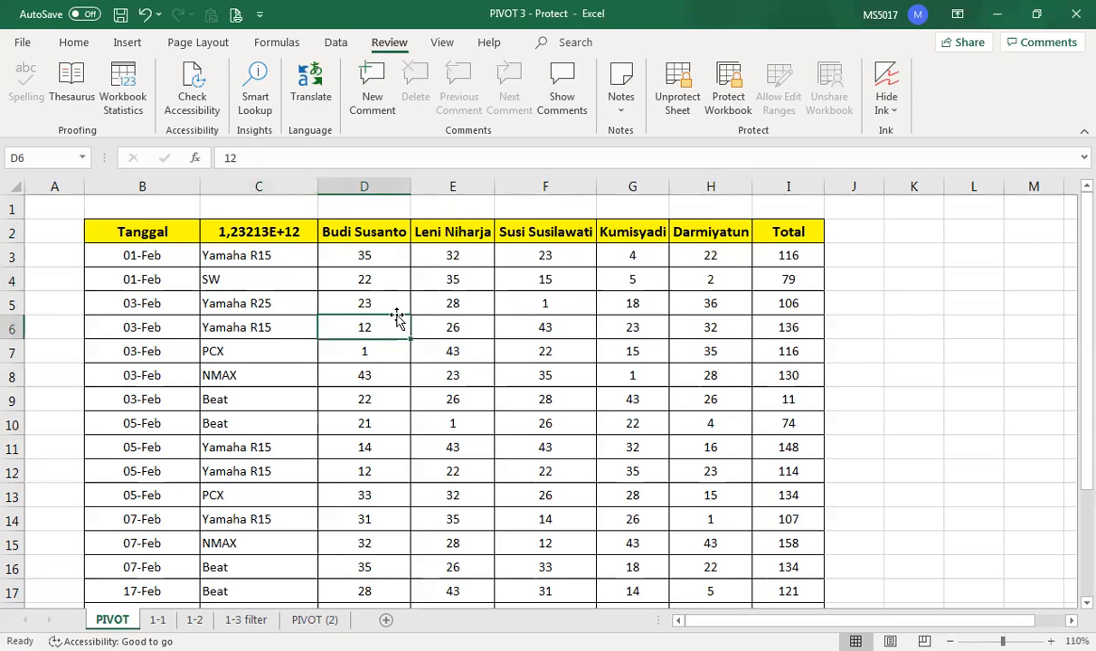
double_click(399, 322)
left_click(561, 386)
left_click(361, 239)
left_click(272, 237)
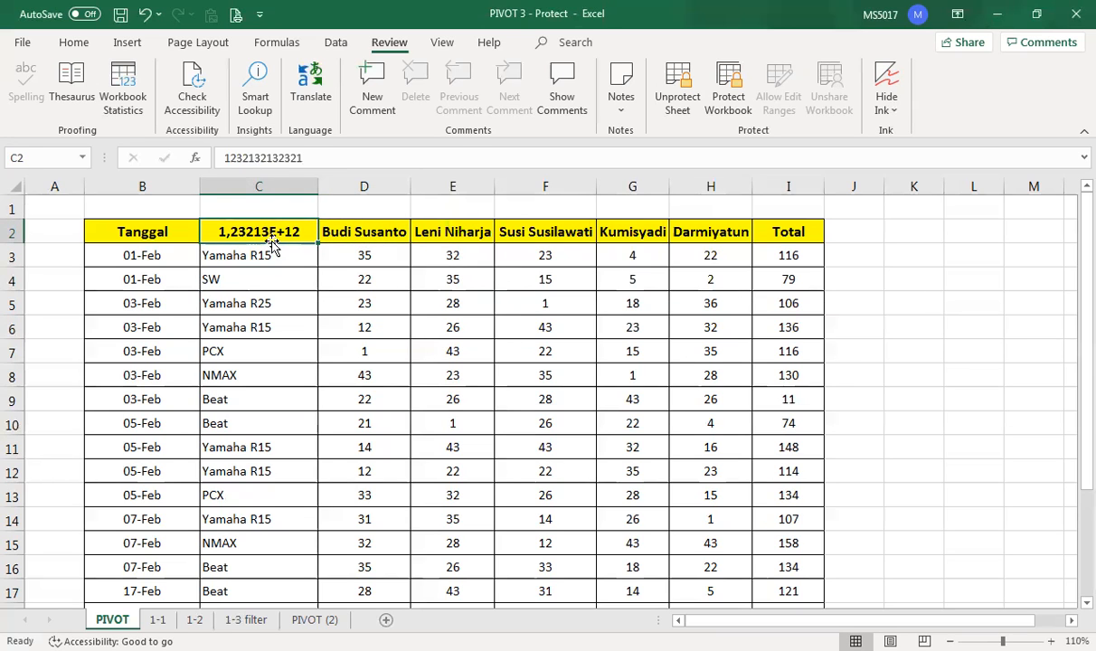
left_click(237, 348)
left_click(232, 226)
left_click(144, 13)
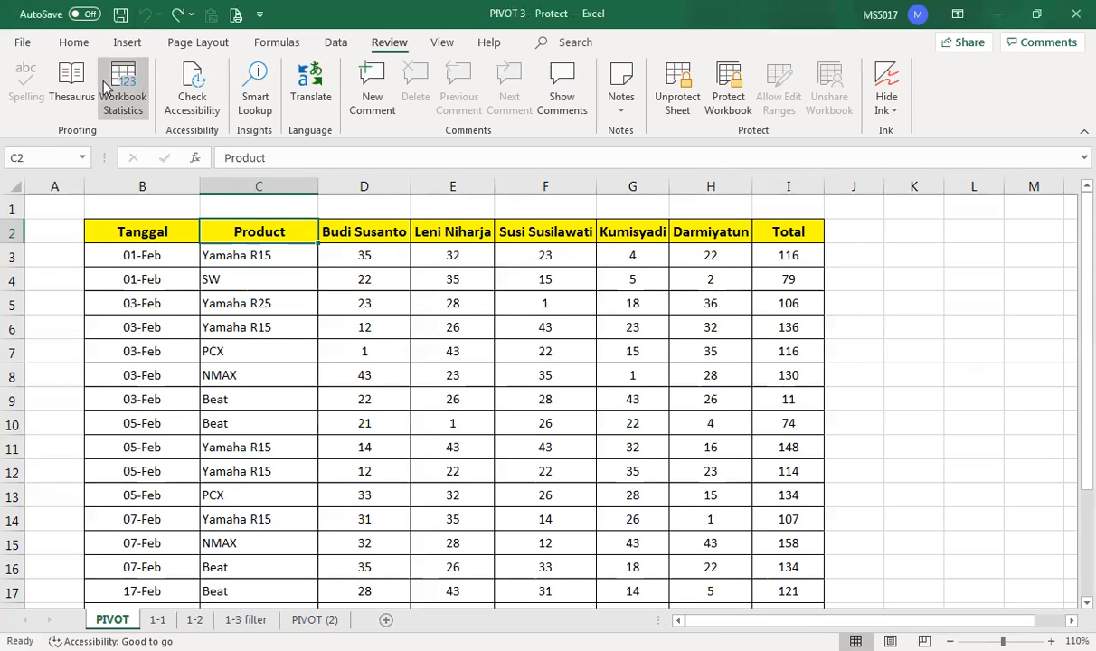
left_click(74, 44)
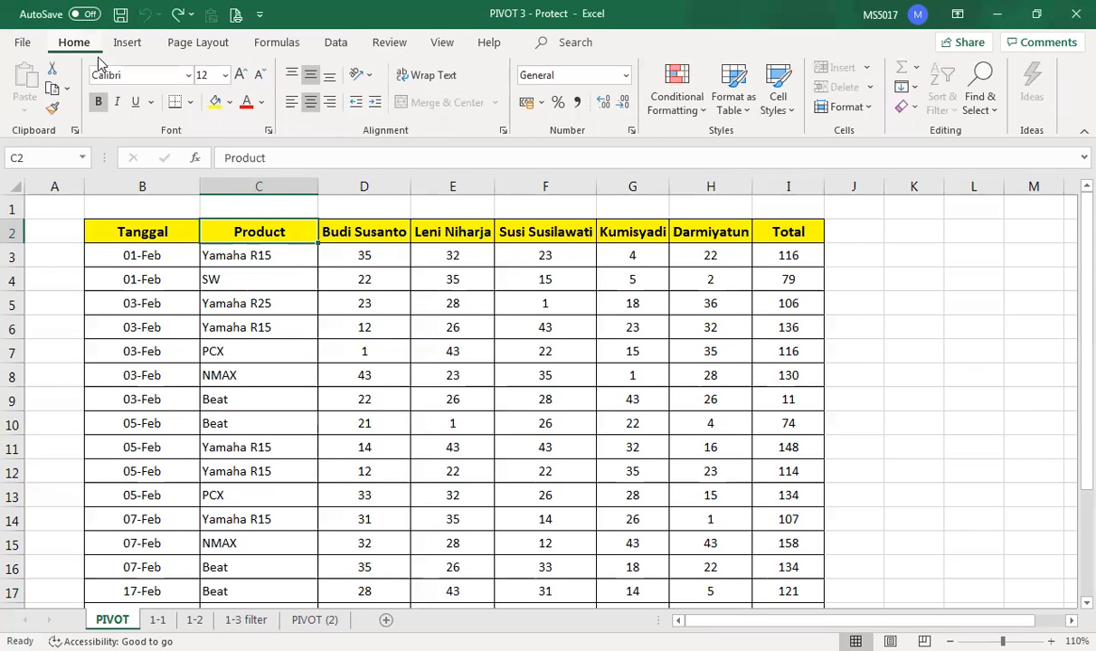
- Fill C2 red, then set No Fill on the entire sheet
left_click(231, 103)
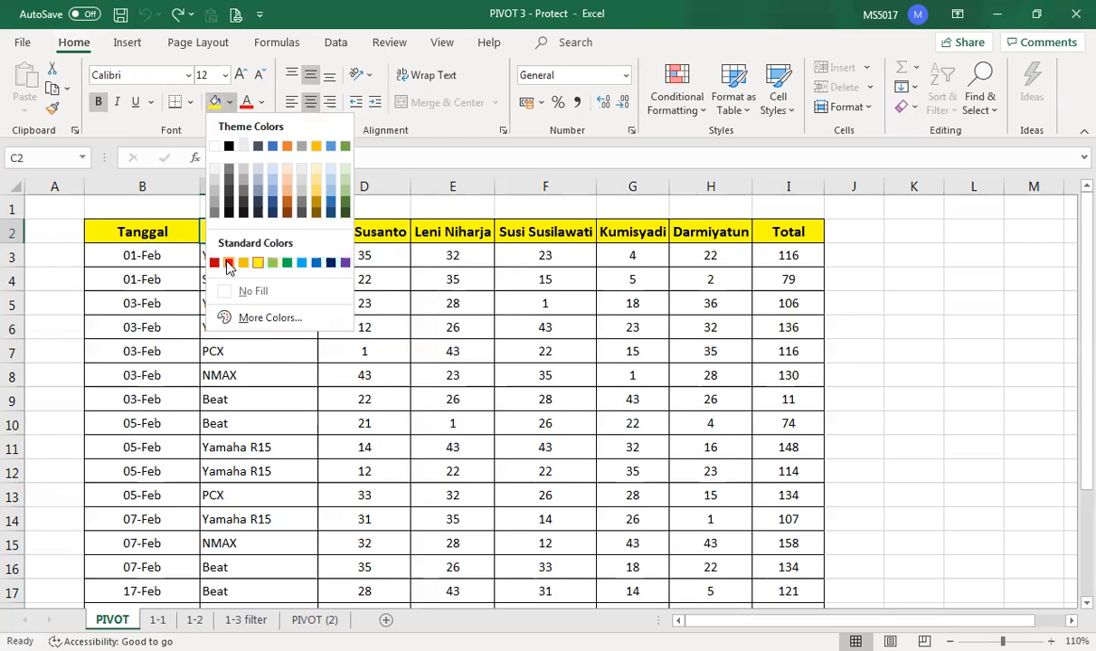
left_click(260, 369)
left_click(16, 185)
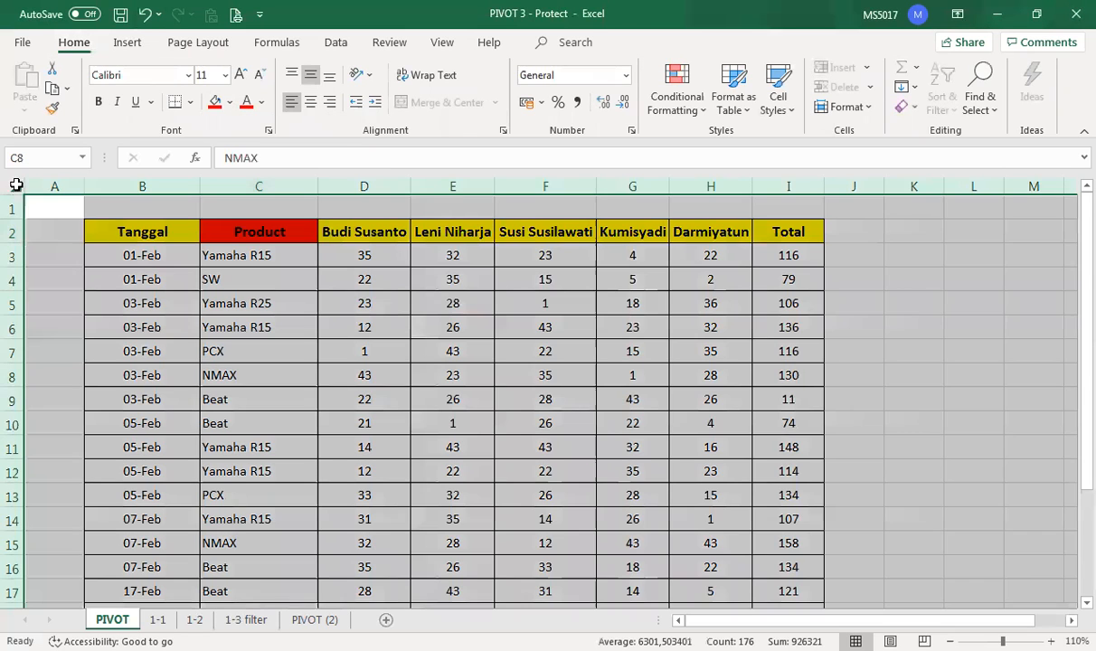
left_click(232, 103)
left_click(250, 288)
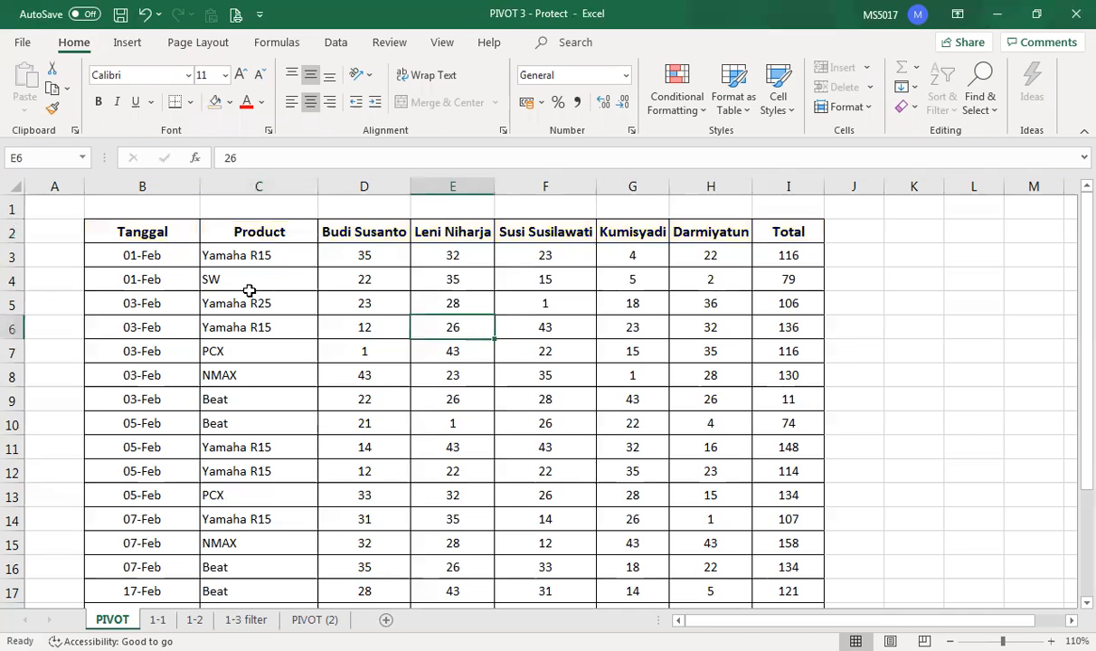
- Fill the Product header cell C2 with red again
left_click(262, 236)
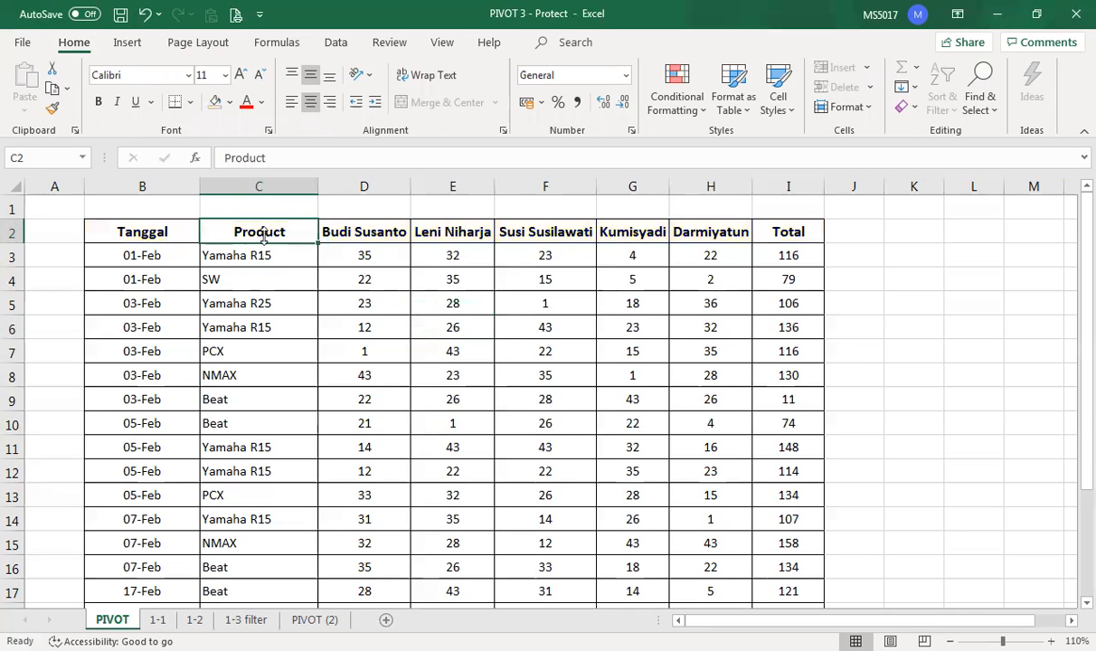
left_click(231, 102)
left_click(231, 264)
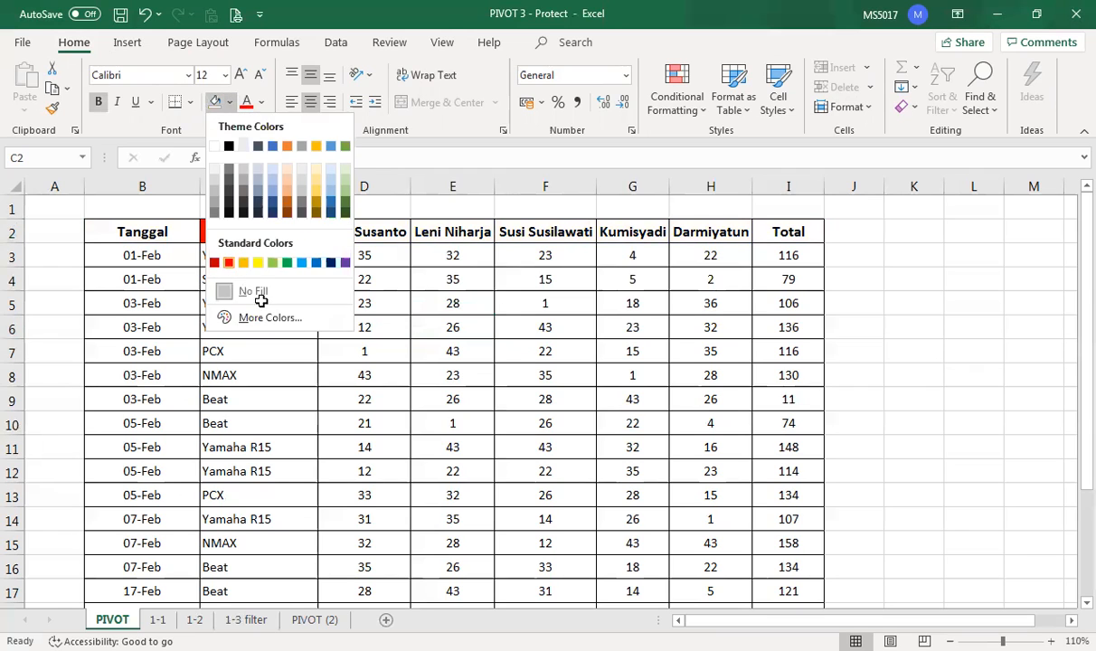
left_click(262, 321)
left_click(387, 42)
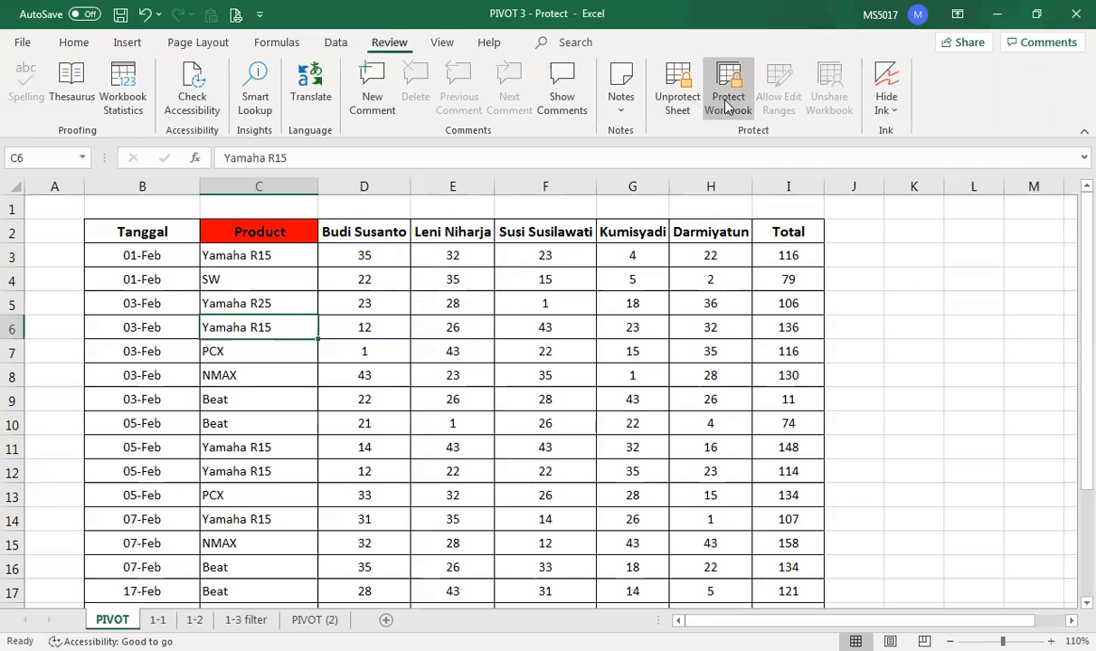
- Unprotect the PIVOT sheet with its password
left_click(681, 91)
type("1")
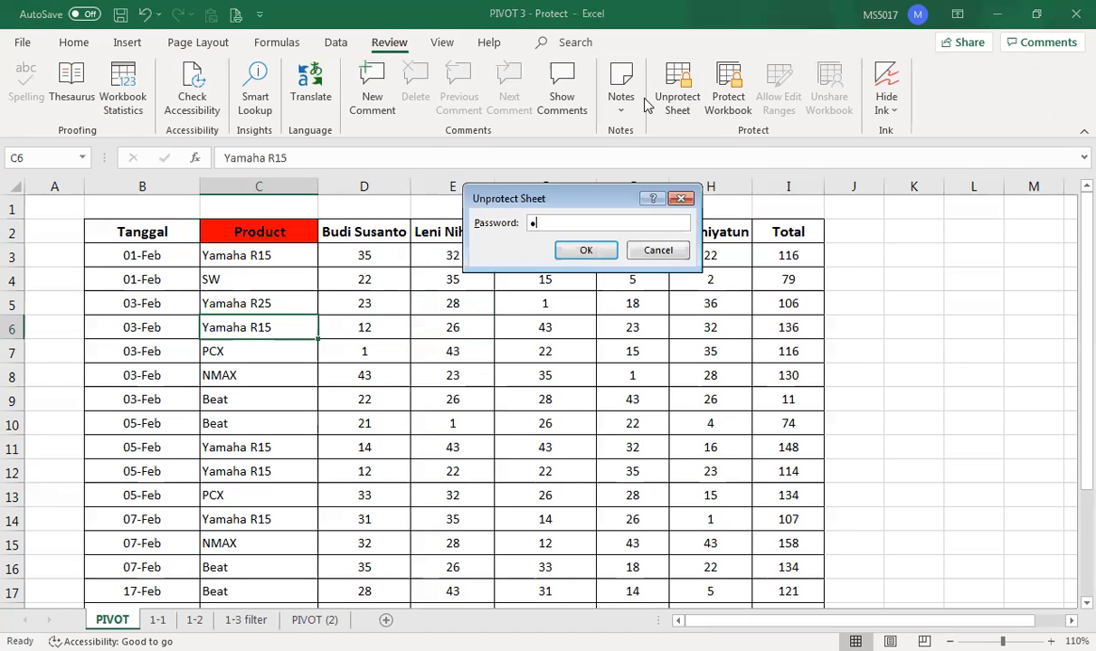
left_click(587, 250)
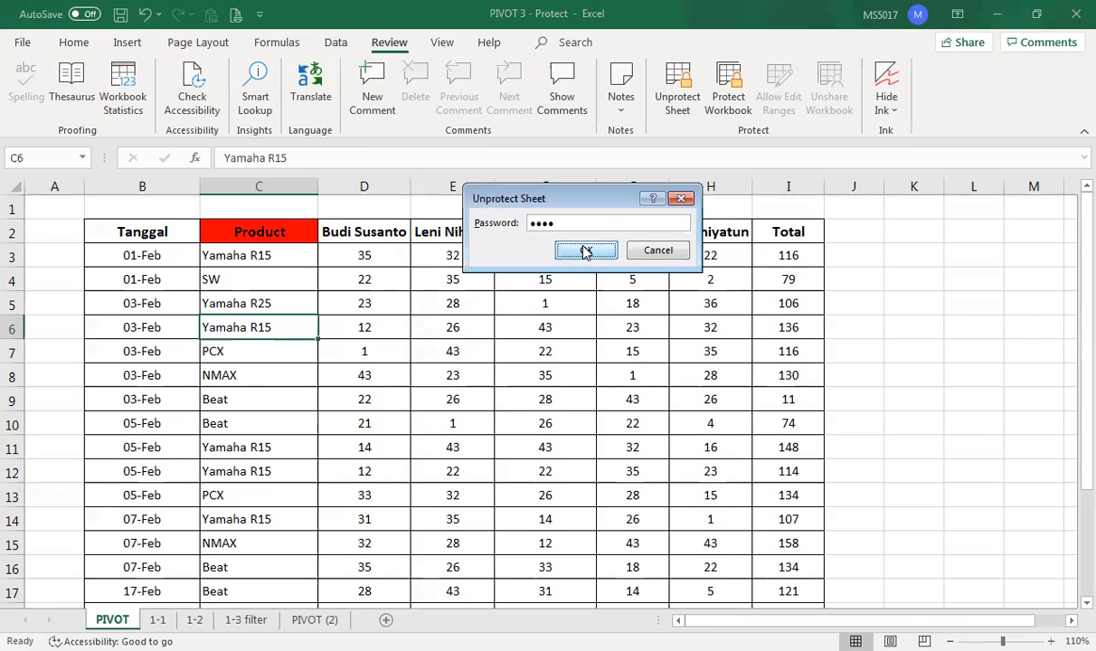
- Fill cells D4:F4 and H4:H8 with red
left_click(375, 278)
left_click_drag(372, 284, 524, 281)
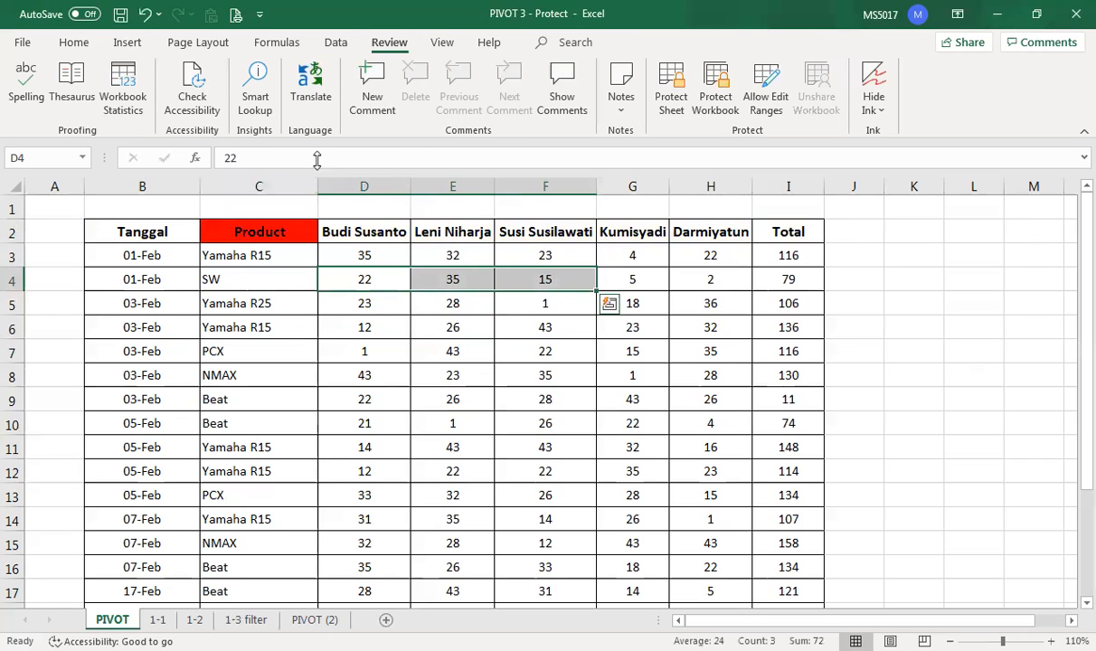
left_click(70, 42)
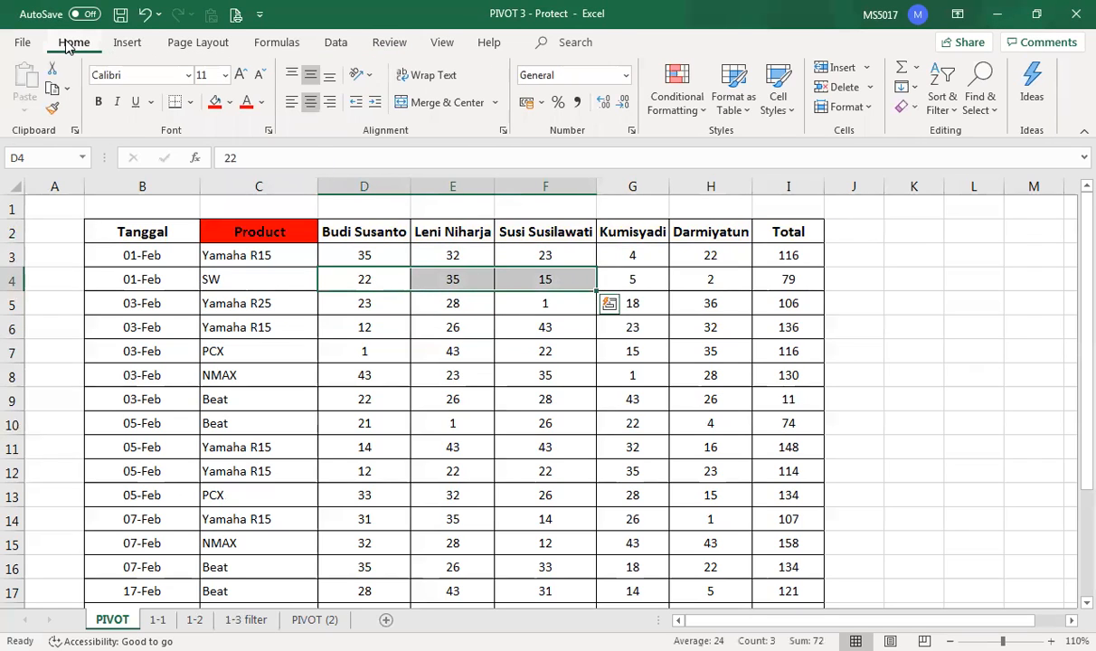
left_click(214, 102)
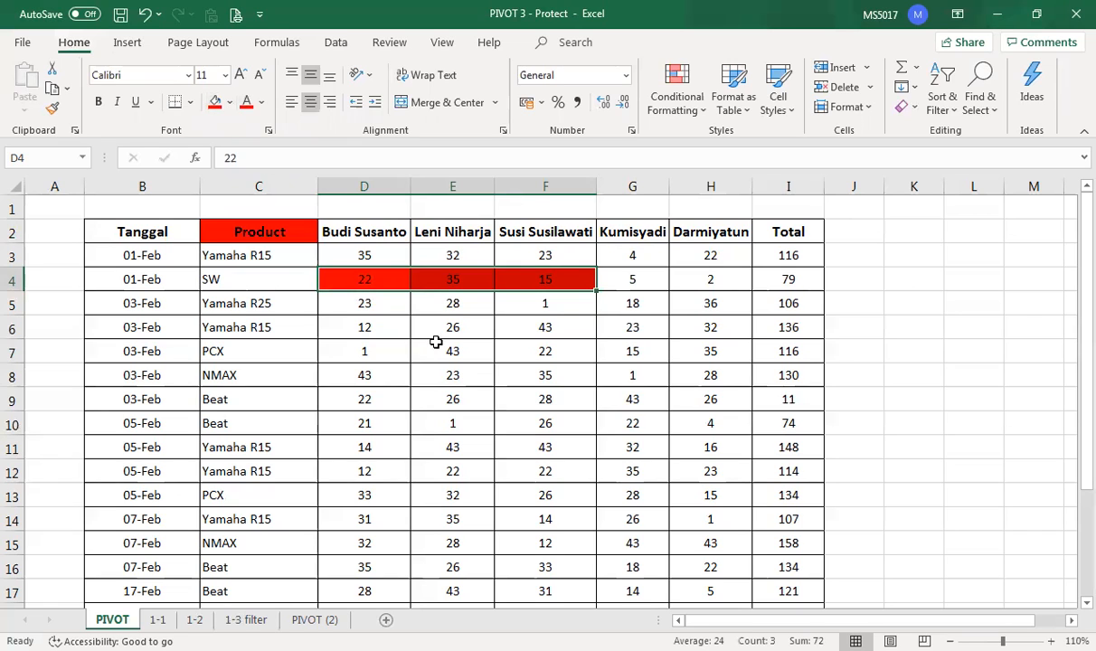
left_click_drag(710, 280, 710, 375)
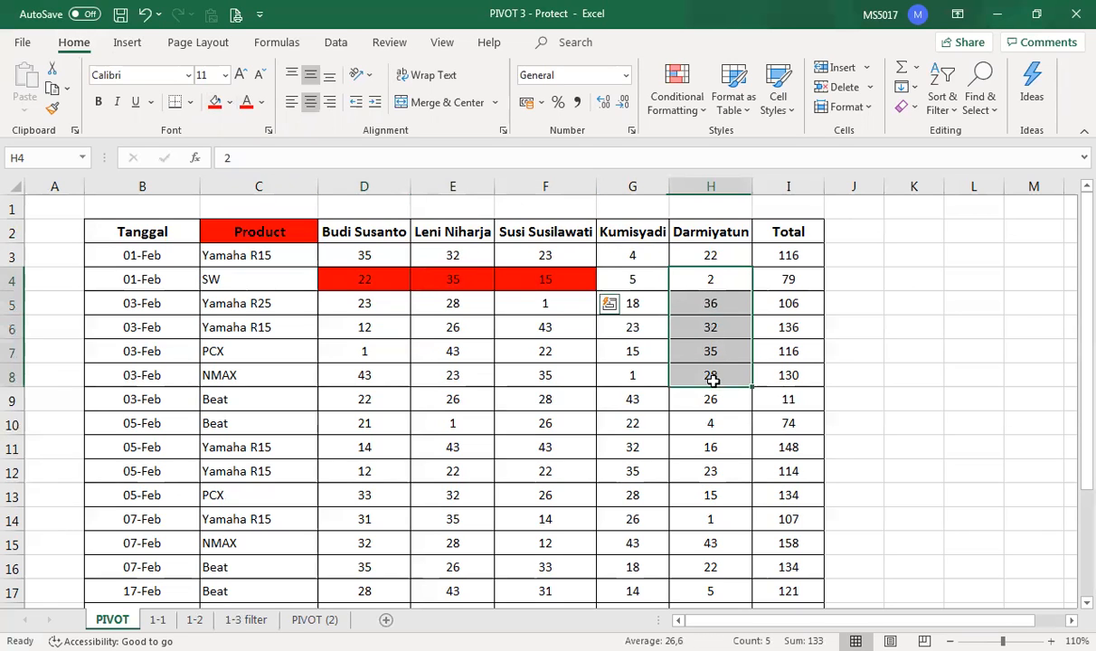
left_click(215, 102)
left_click(509, 515)
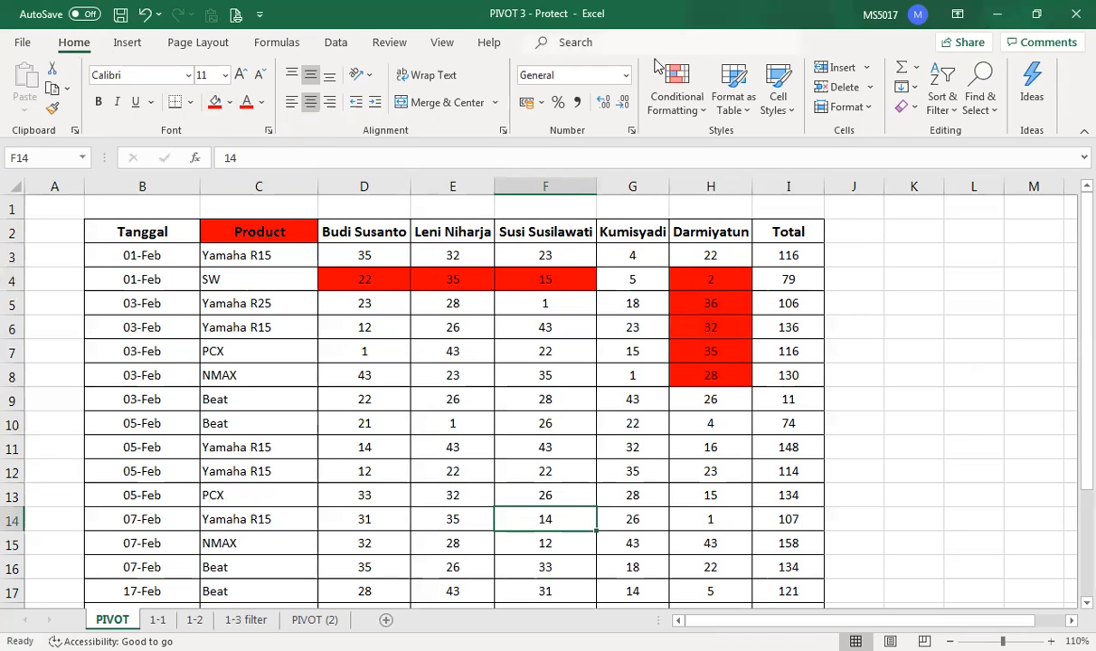
left_click(397, 45)
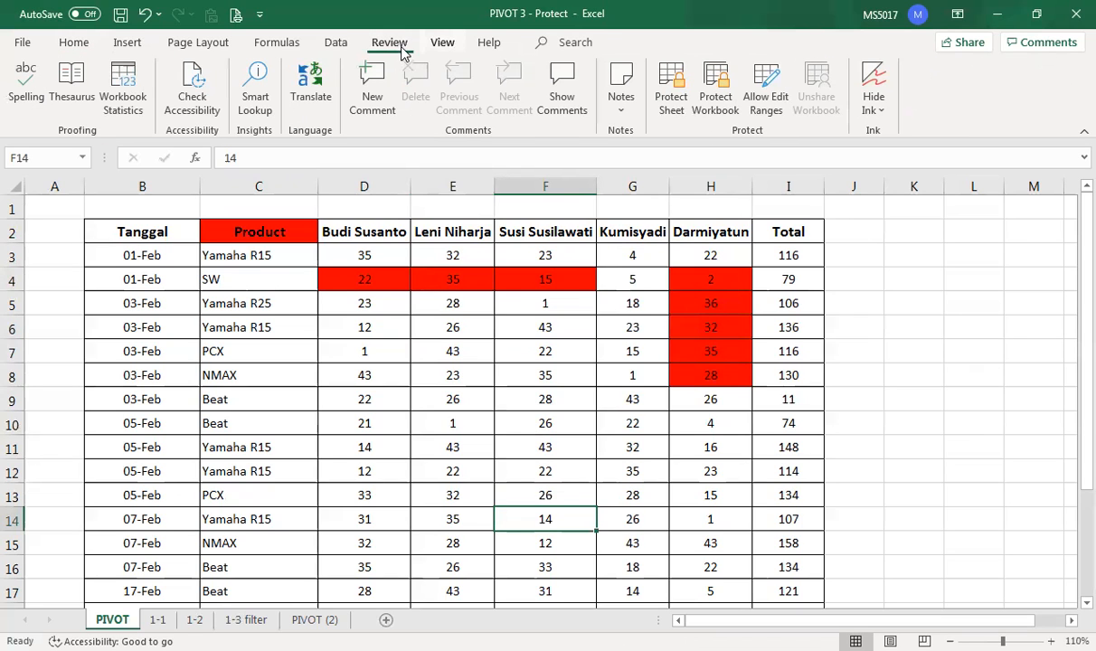
- Add editable range Range2 covering D4:F4 with a confirmed password
left_click(765, 91)
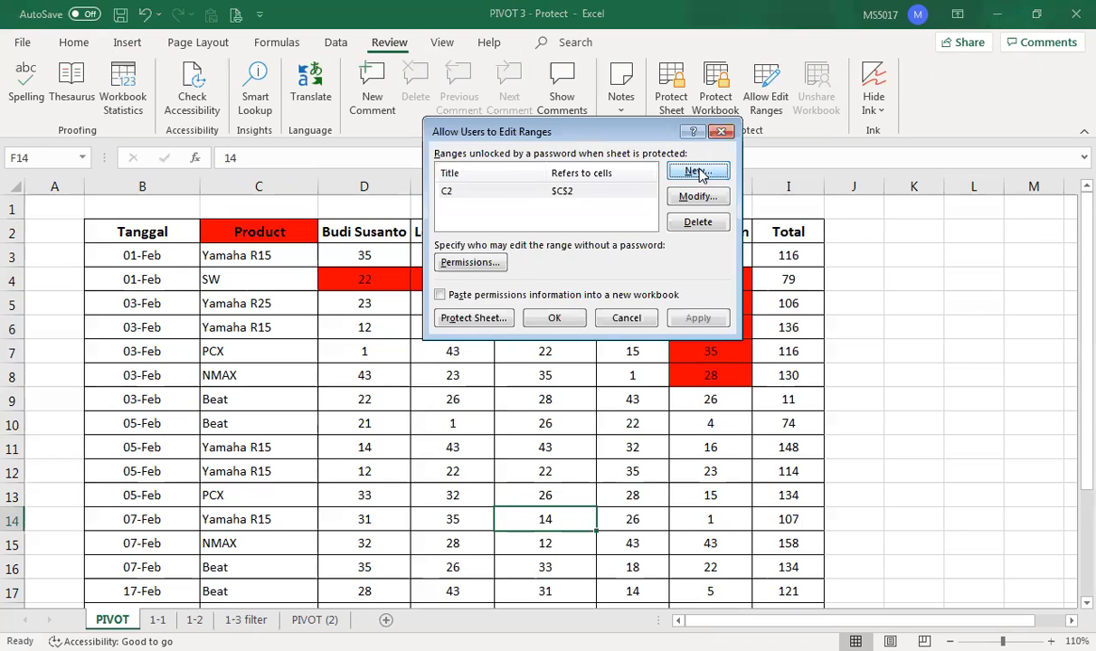
left_click(697, 171)
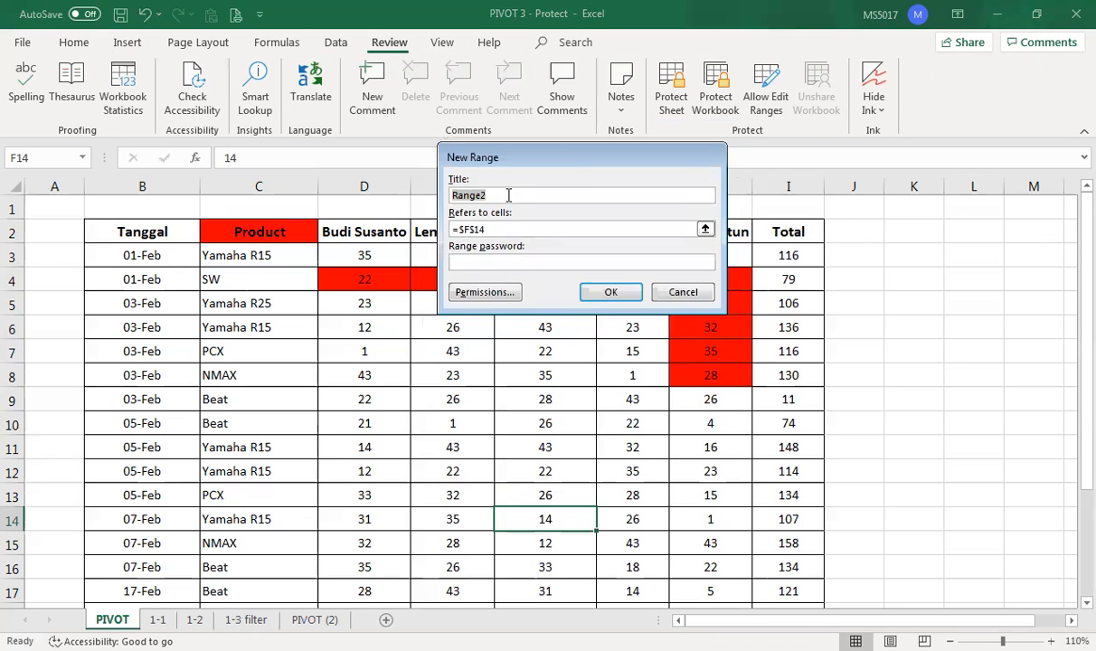
left_click(498, 230)
left_click_drag(462, 233, 430, 225)
key("BackSpace")
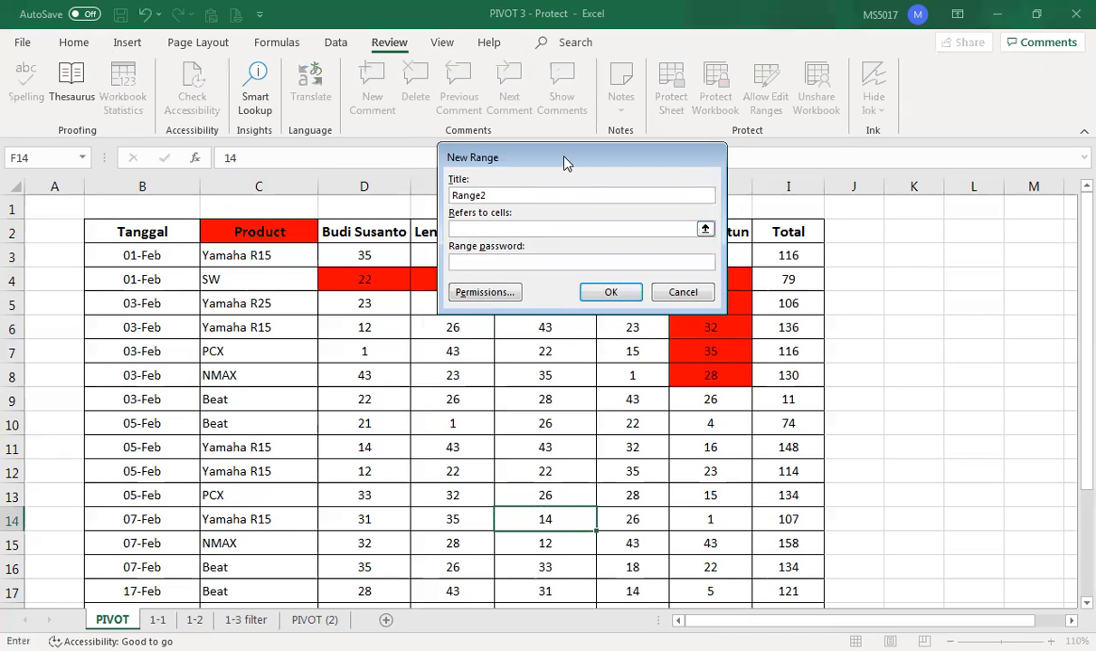
left_click_drag(565, 163, 626, 107)
left_click(370, 280)
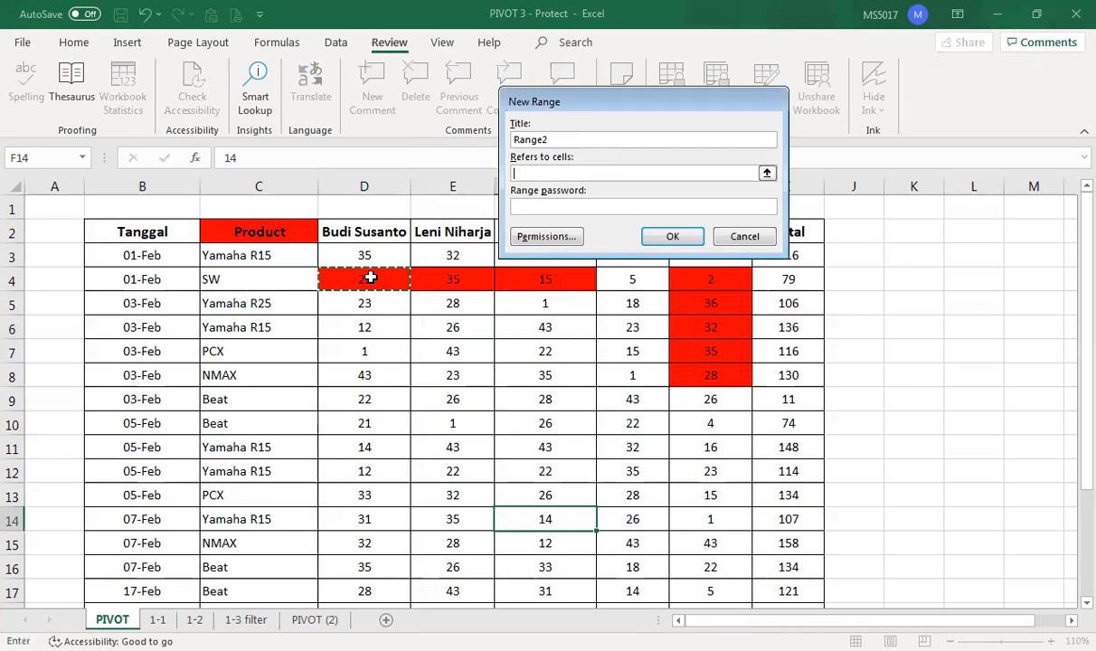
left_click(553, 207)
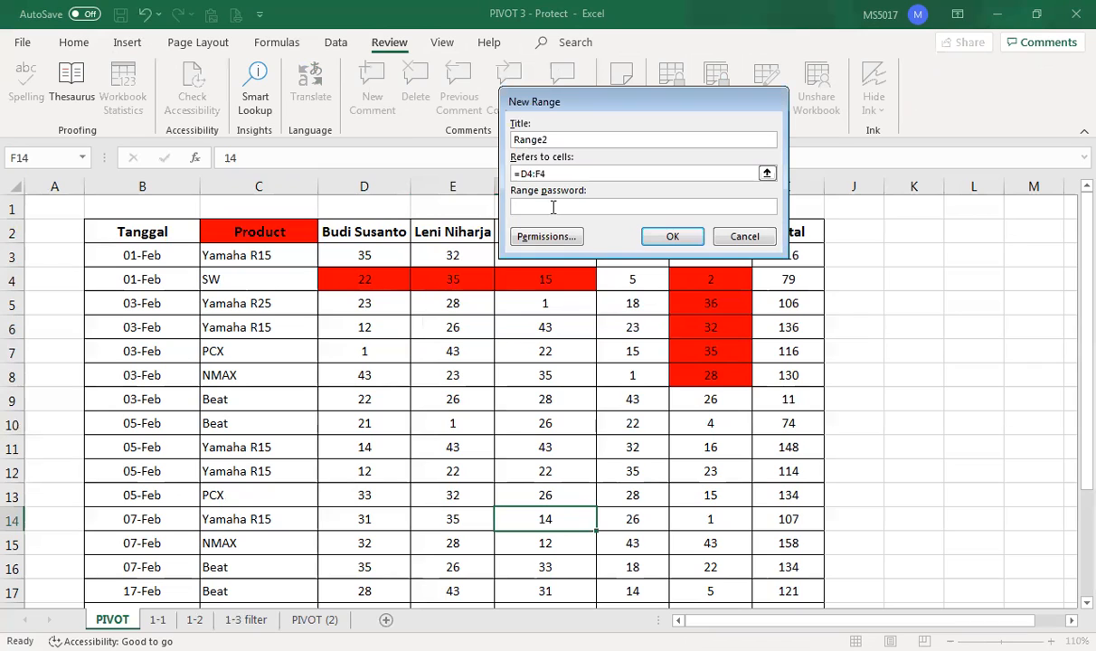
left_click(674, 237)
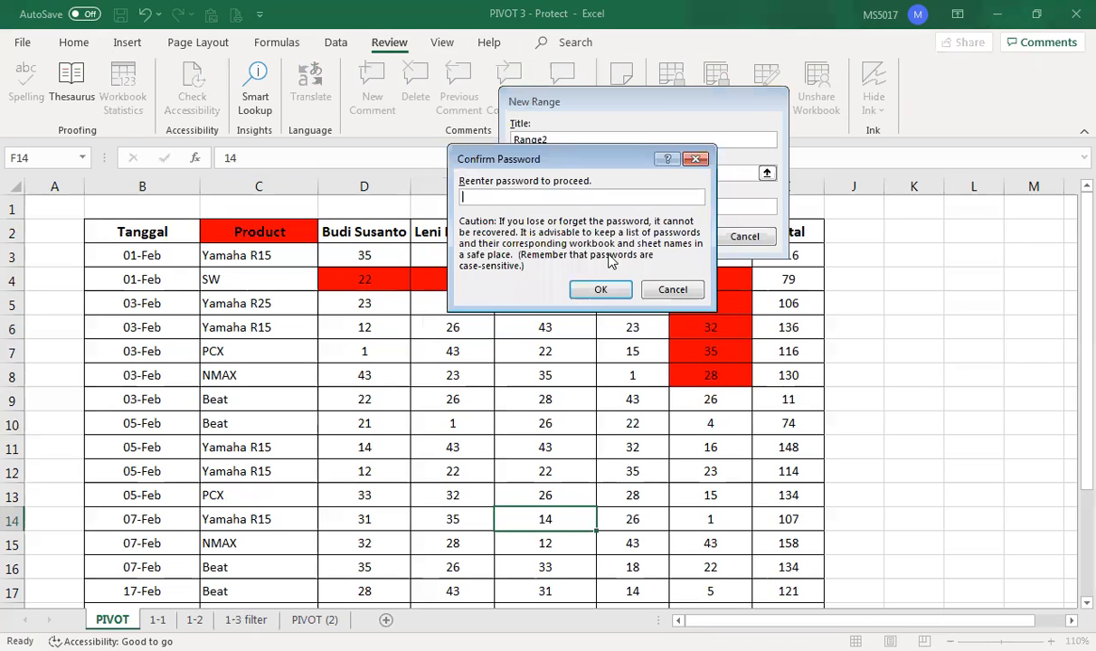
left_click(601, 290)
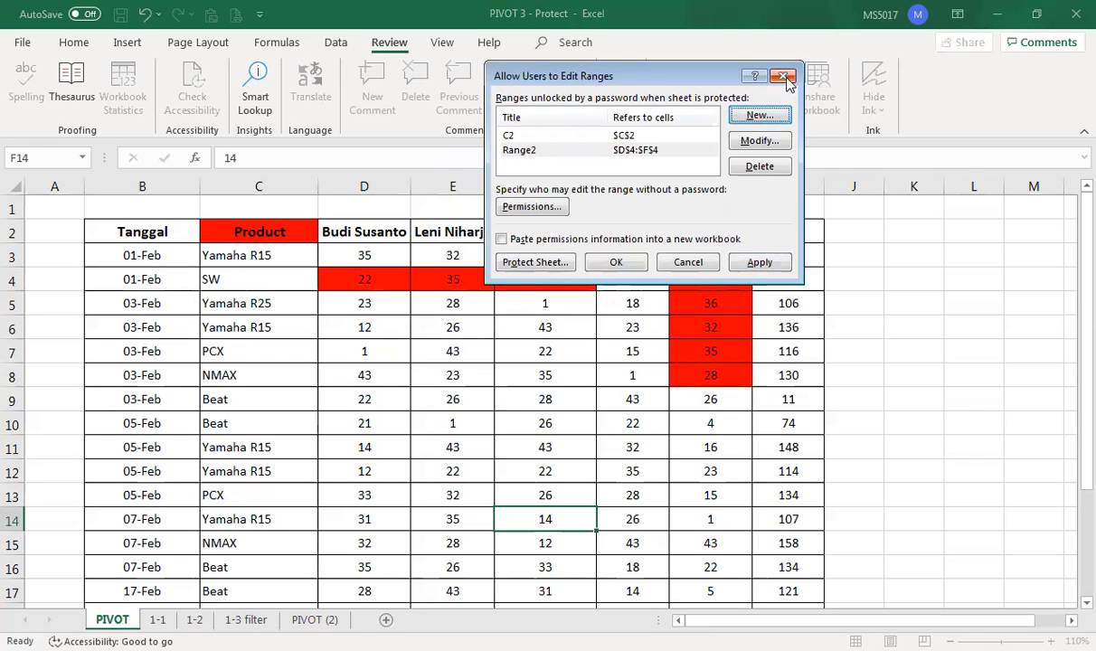
- Add editable range Range3 covering H4:H8 with a confirmed password
left_click(759, 115)
left_click(568, 173)
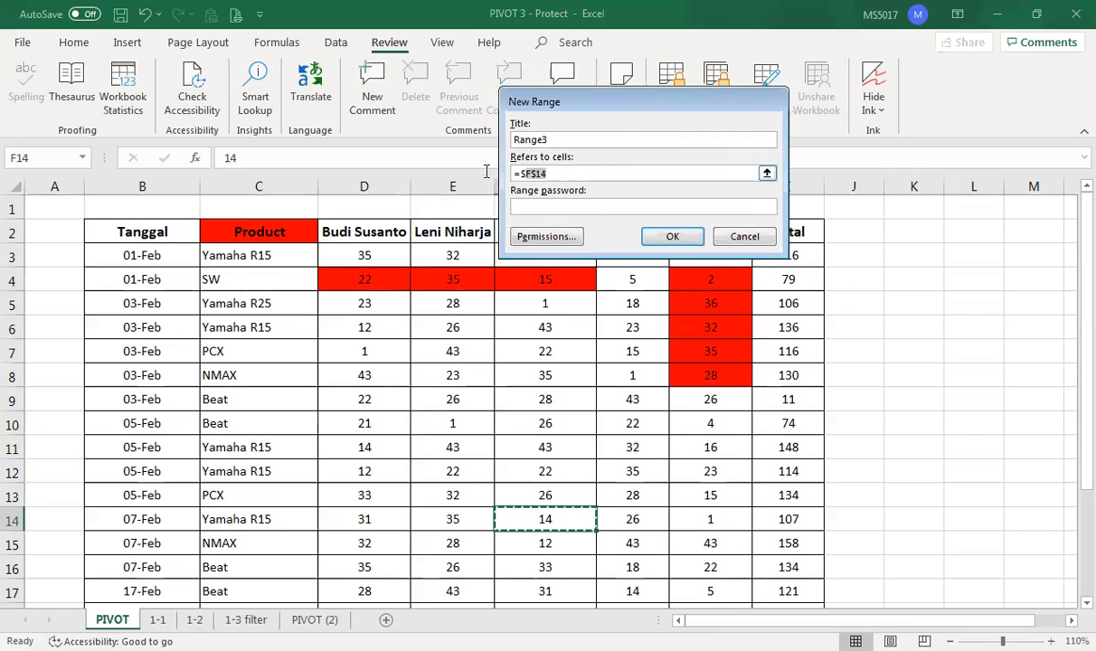
left_click(722, 279)
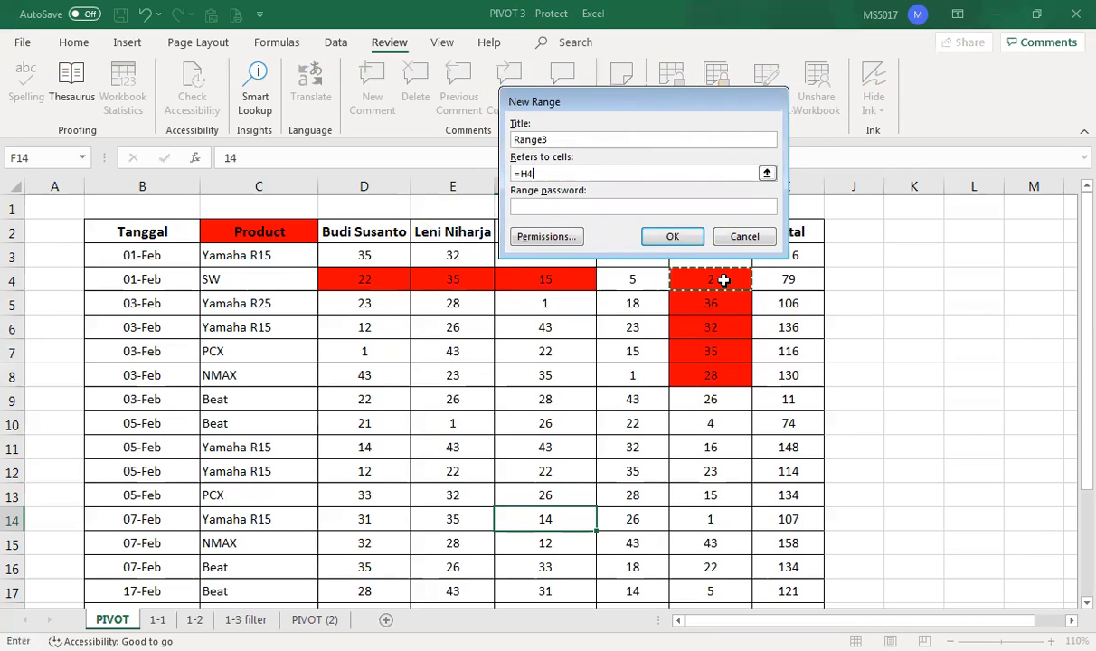
left_click_drag(723, 280, 710, 375)
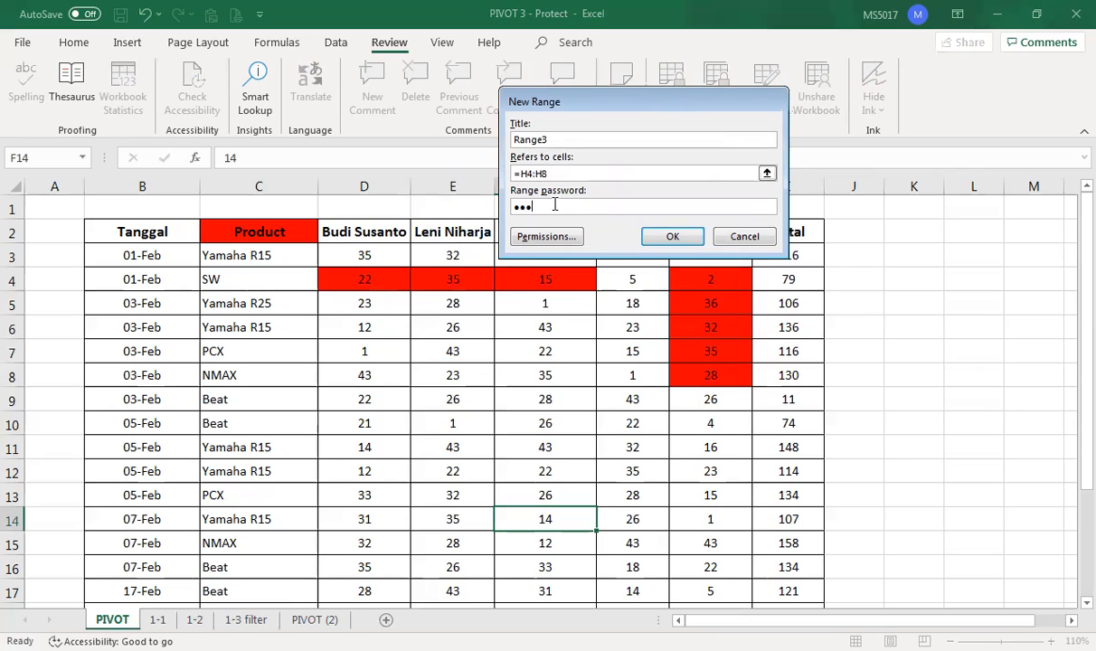
left_click(673, 236)
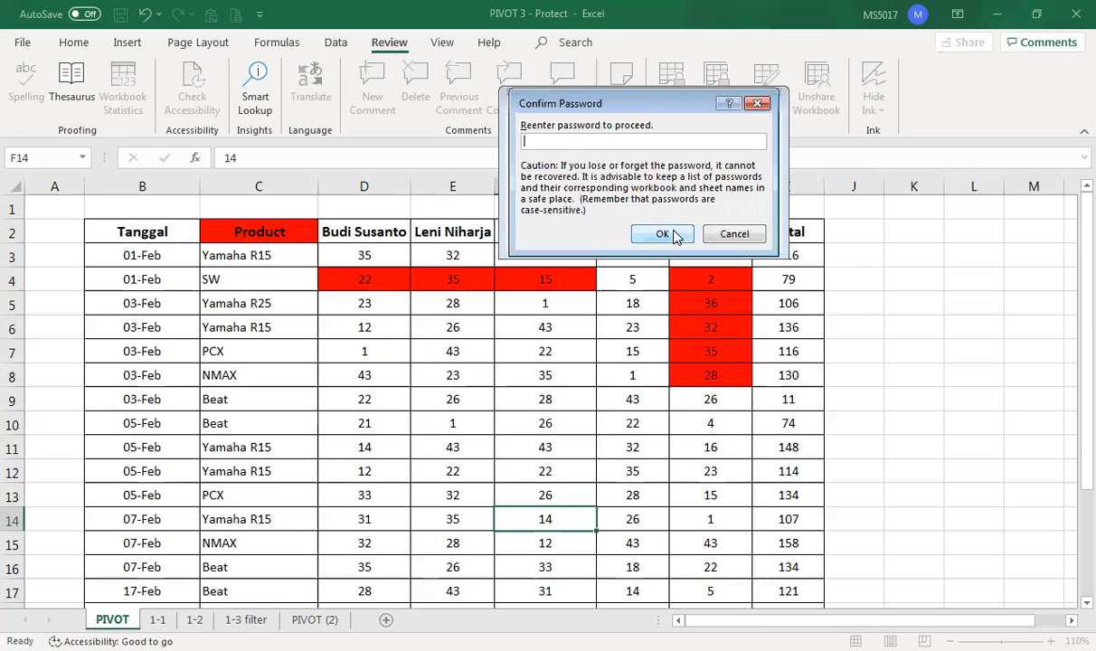
left_click(673, 236)
left_click(673, 233)
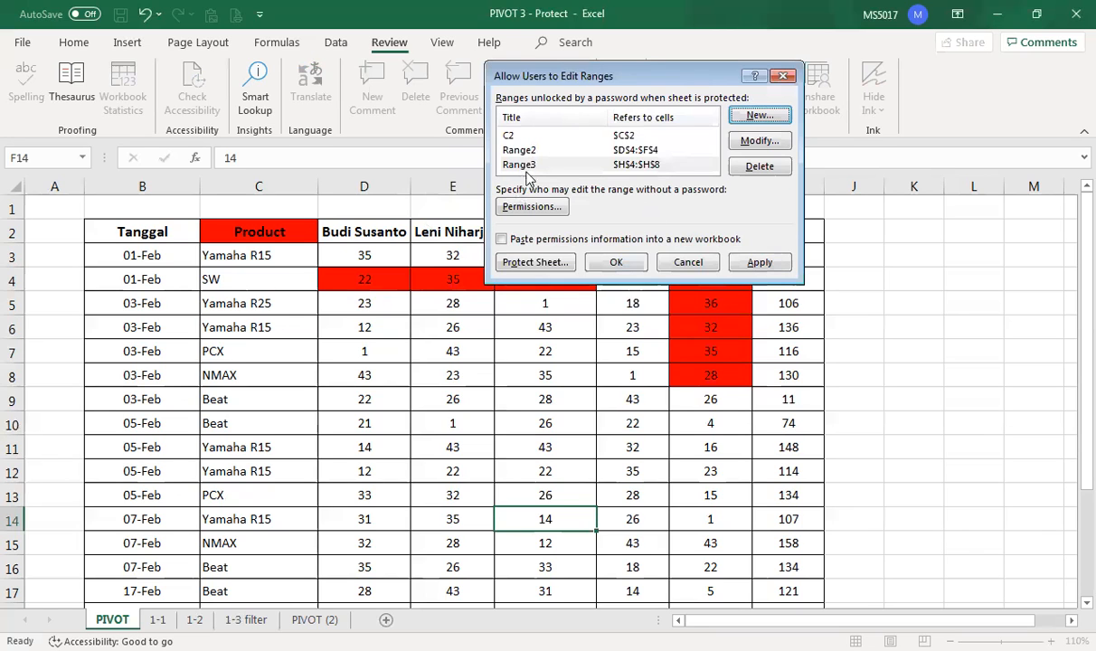
left_click(534, 264)
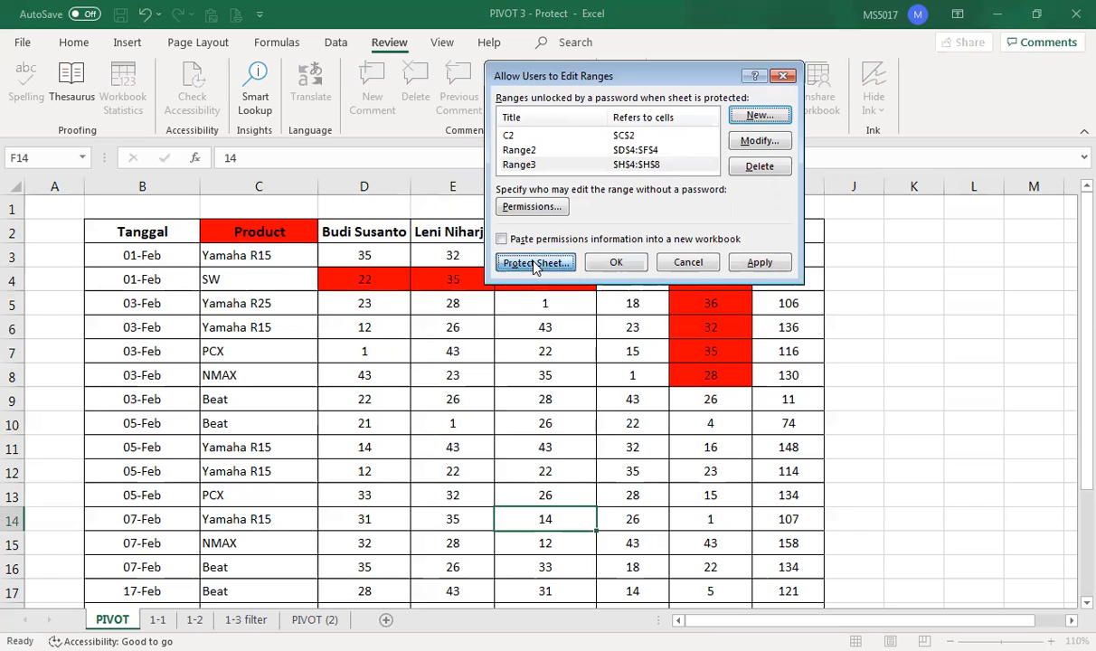
- Protect the PIVOT sheet with the sheet password, entered twice, then select D9 for testing
left_click(652, 285)
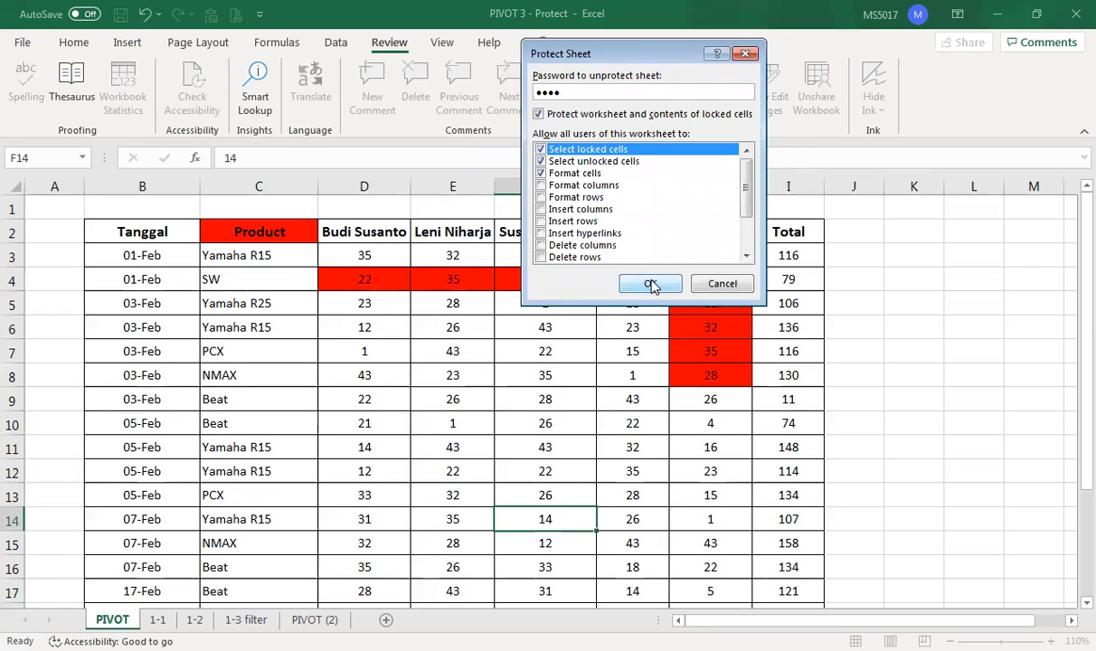
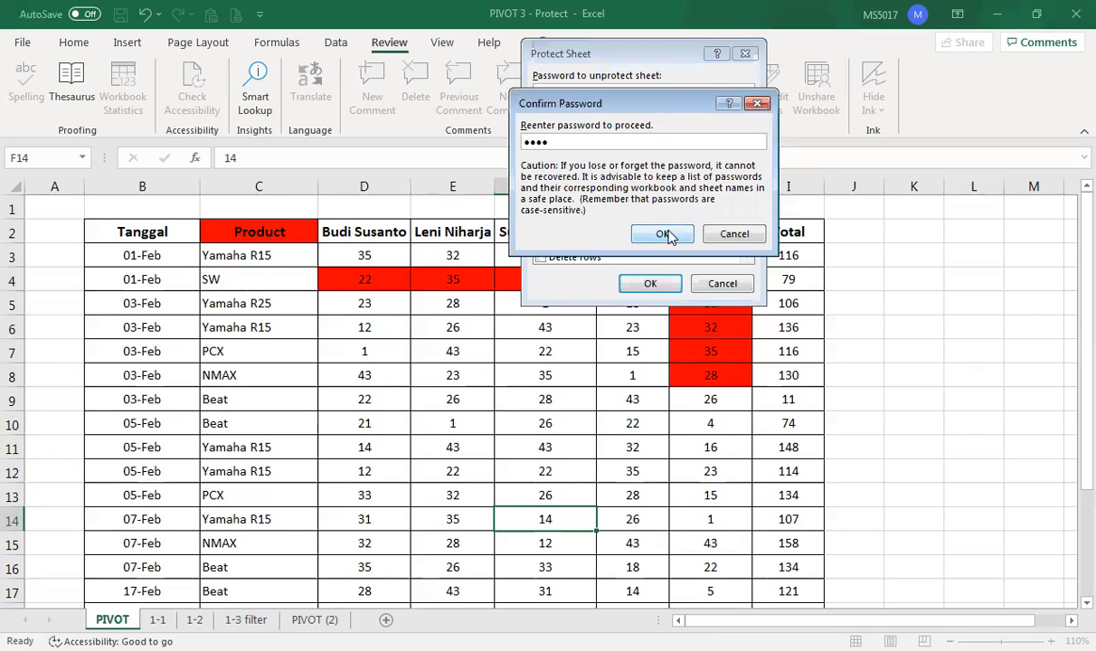
left_click(662, 233)
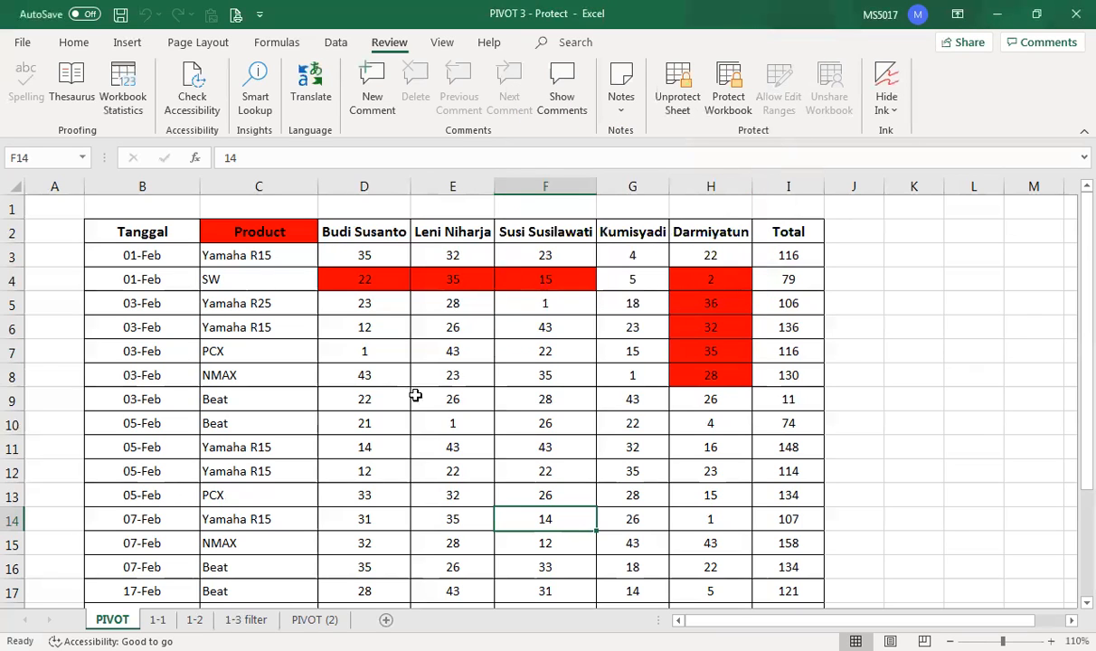
left_click(374, 400)
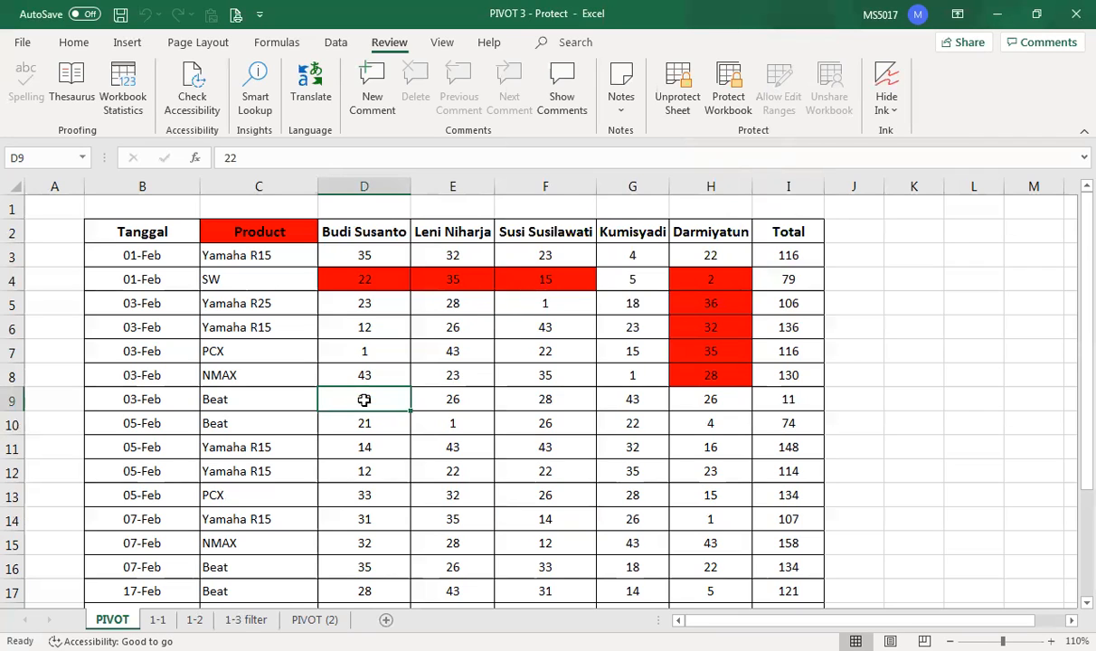
- Confirm locked cells D9 and F10 refuse edits, dismissing each protected-sheet warning
double_click(363, 400)
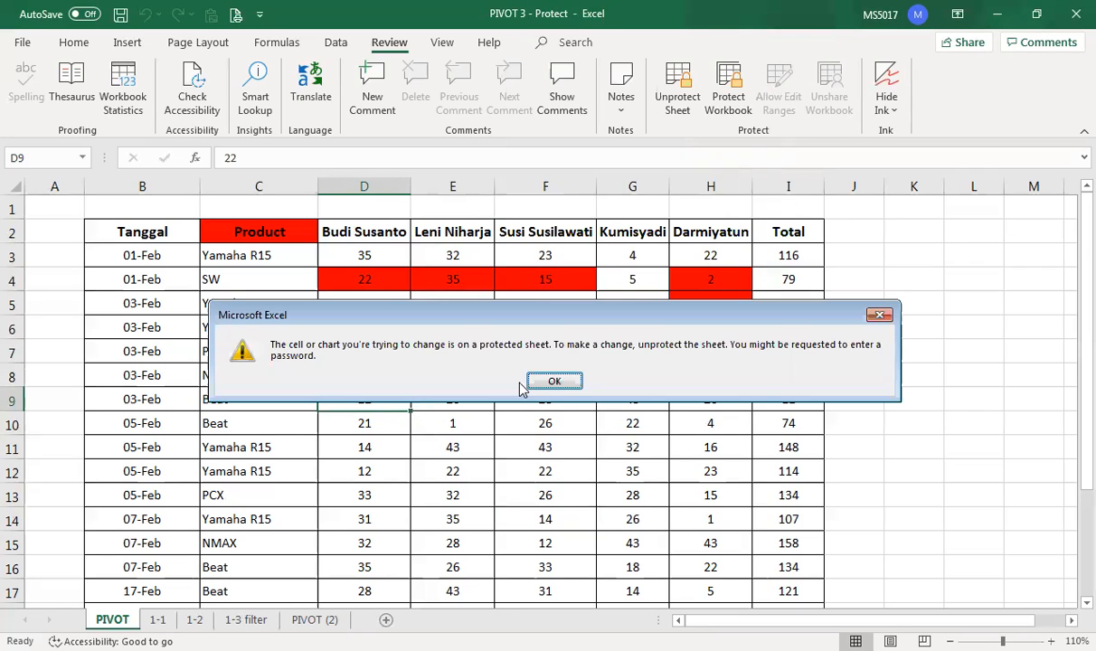
left_click(555, 382)
left_click(429, 384)
double_click(429, 383)
left_click(558, 385)
left_click(518, 424)
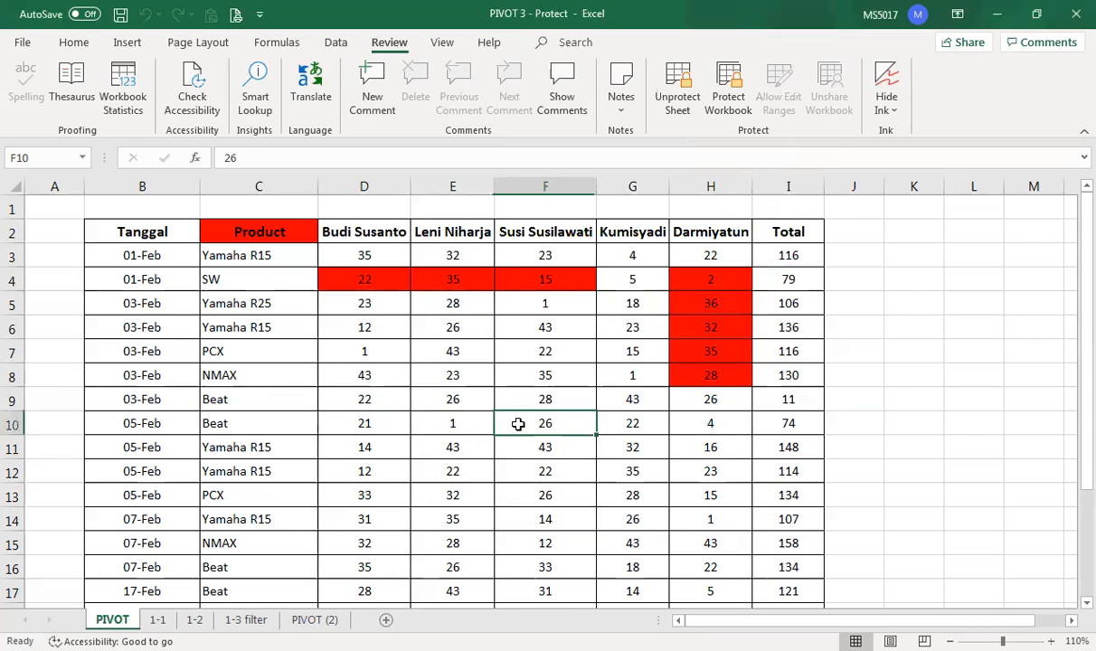
double_click(518, 425)
left_click(555, 382)
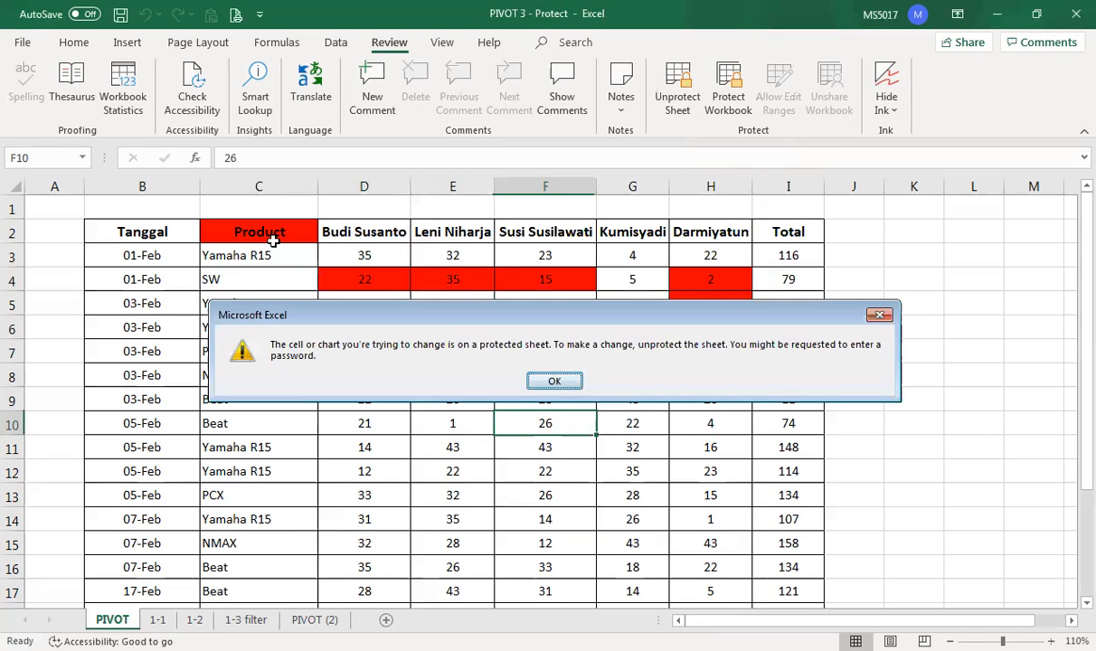
- Unlock the editable range at C2 by entering the range password
left_click(263, 233)
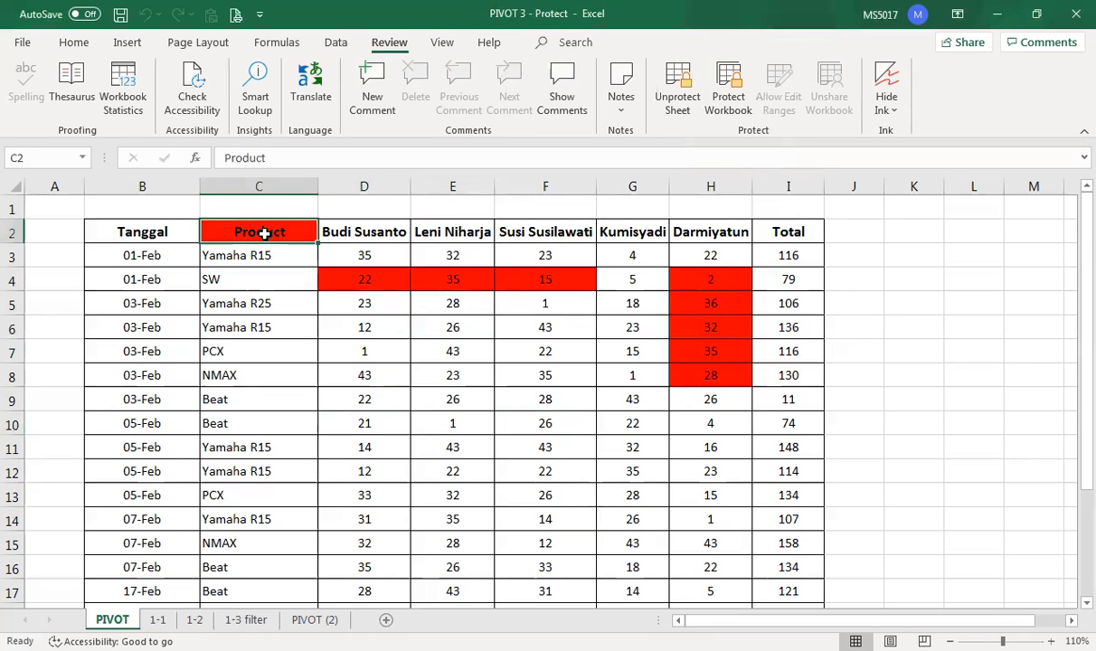
double_click(263, 233)
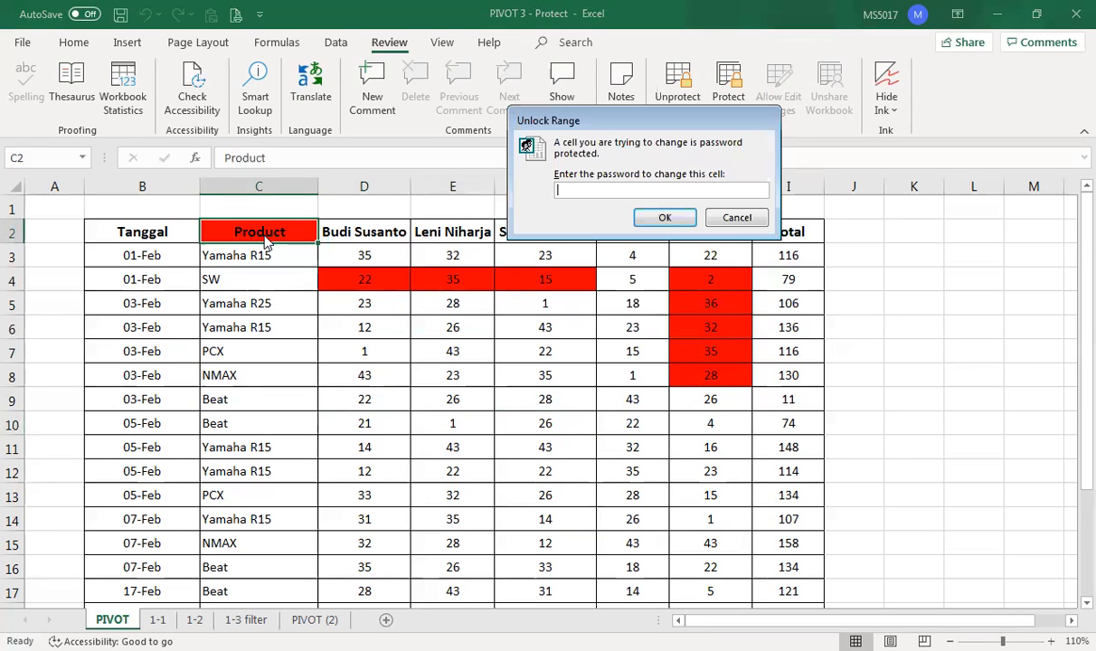
left_click(662, 222)
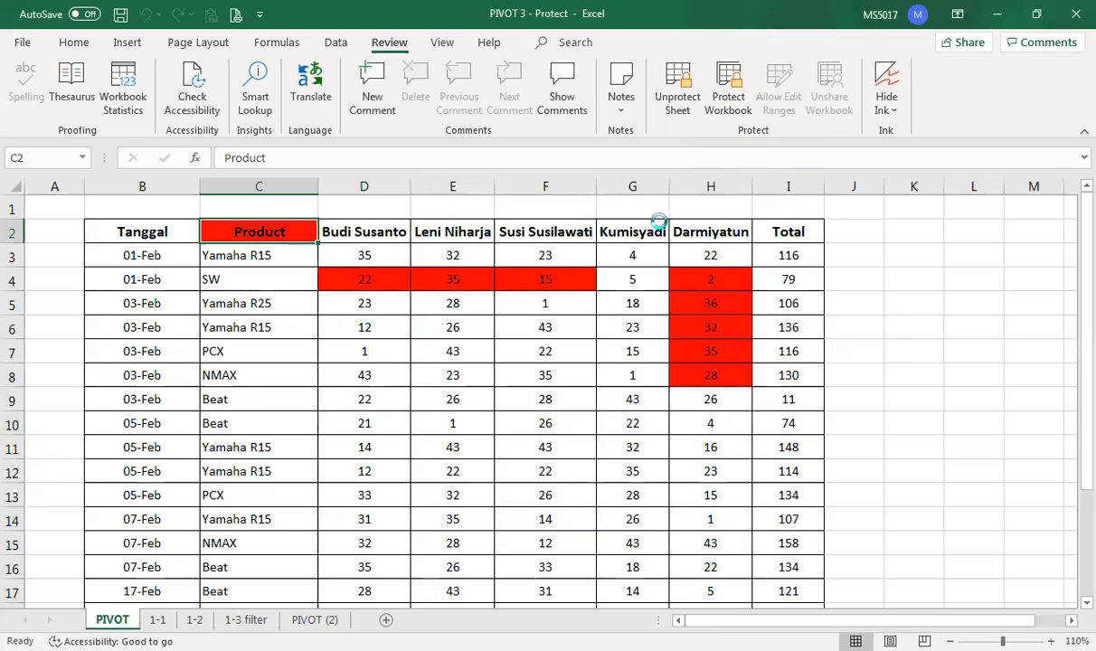
- Enter SA in D4, ZXZX in H6 and H5, and XZXZS in C2; locked E7 is refused
left_click(385, 287)
type("SA")
left_click(715, 327)
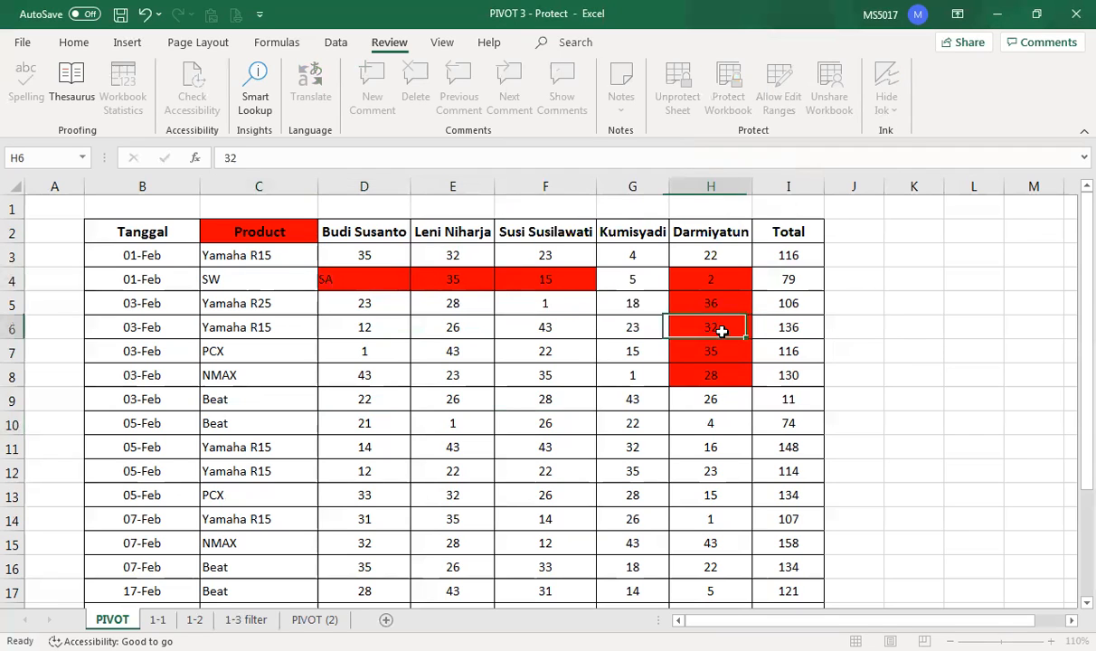
type("XZZX")
left_click(708, 303)
type("ZXZX")
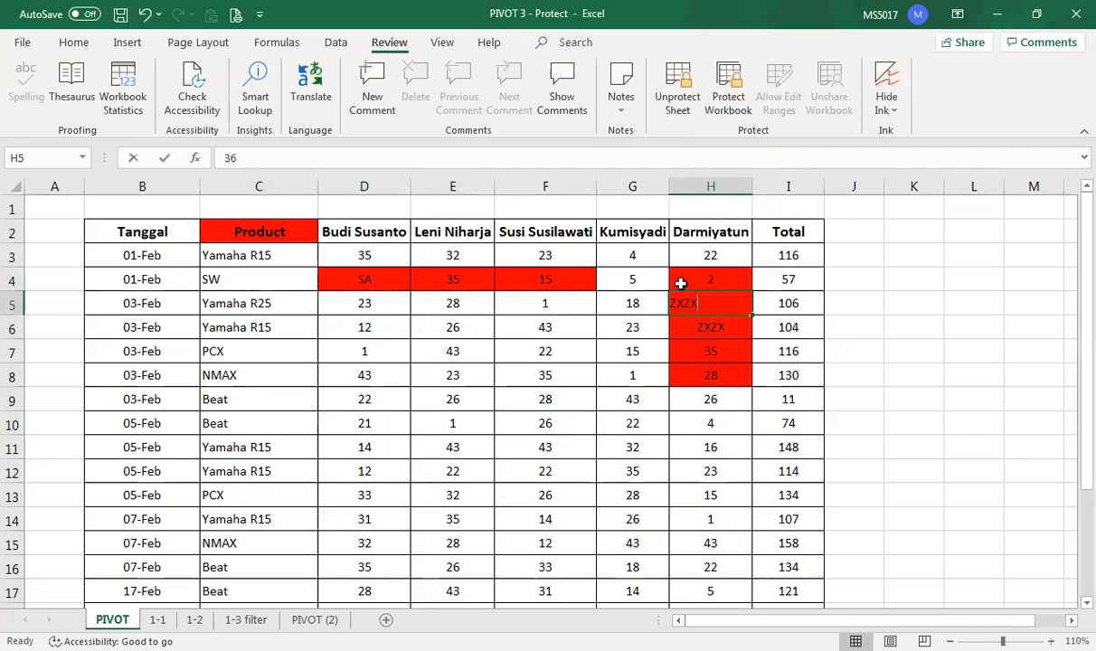
left_click(262, 230)
type("XZXZS")
left_click(441, 354)
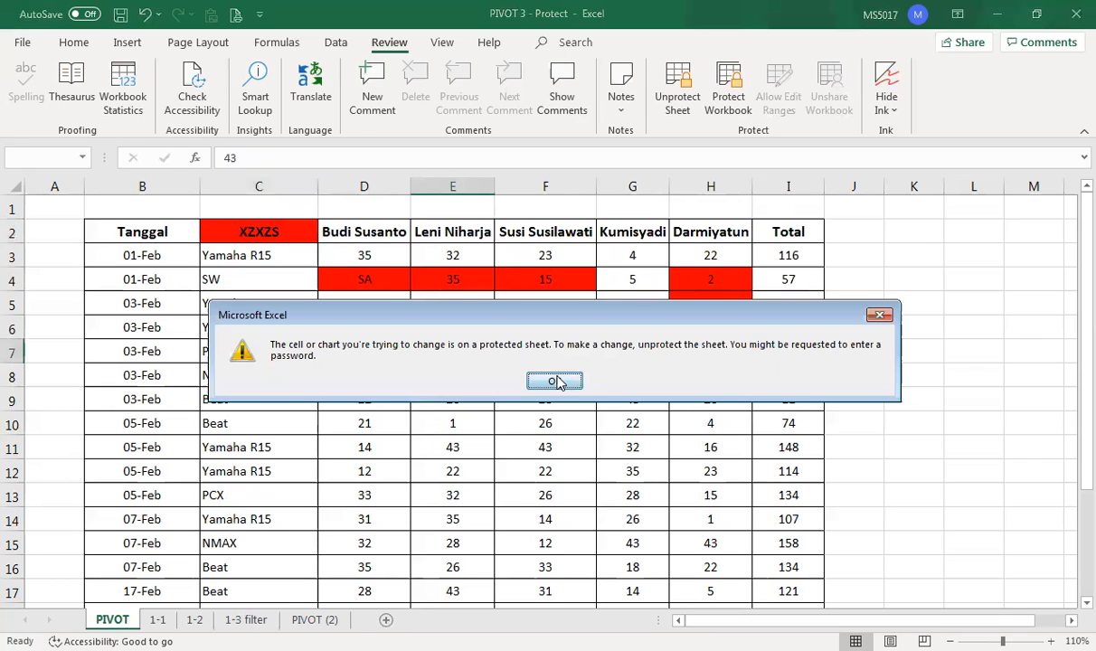
left_click(558, 382)
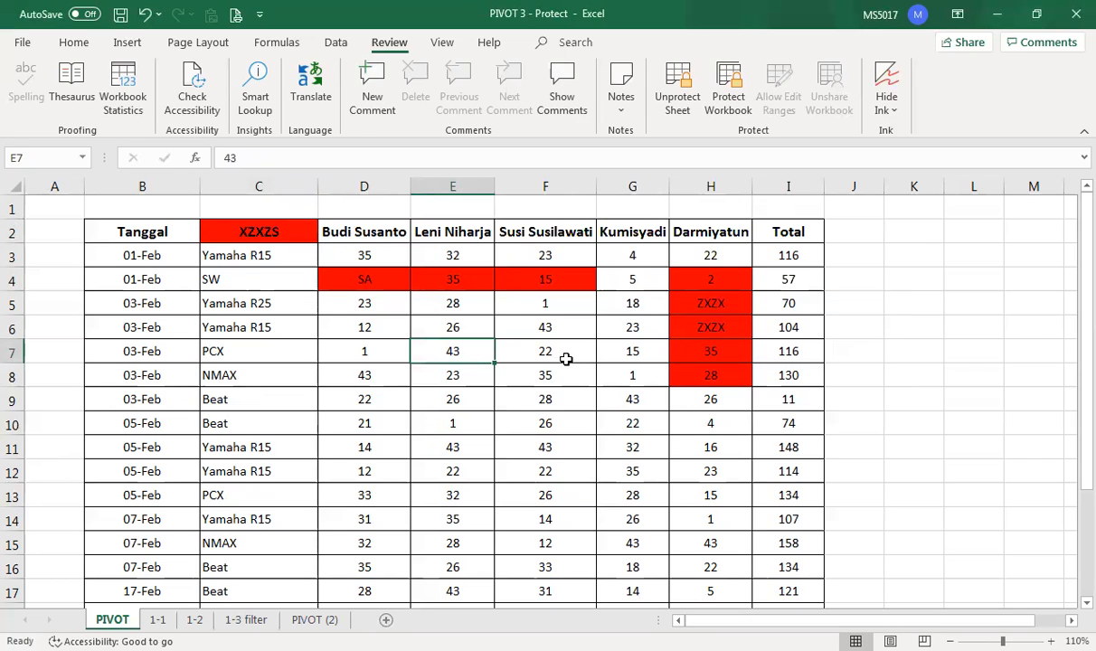
- Unprotect the PIVOT sheet with its password, briefly viewing the 1-1 sheet before returning
left_click(678, 107)
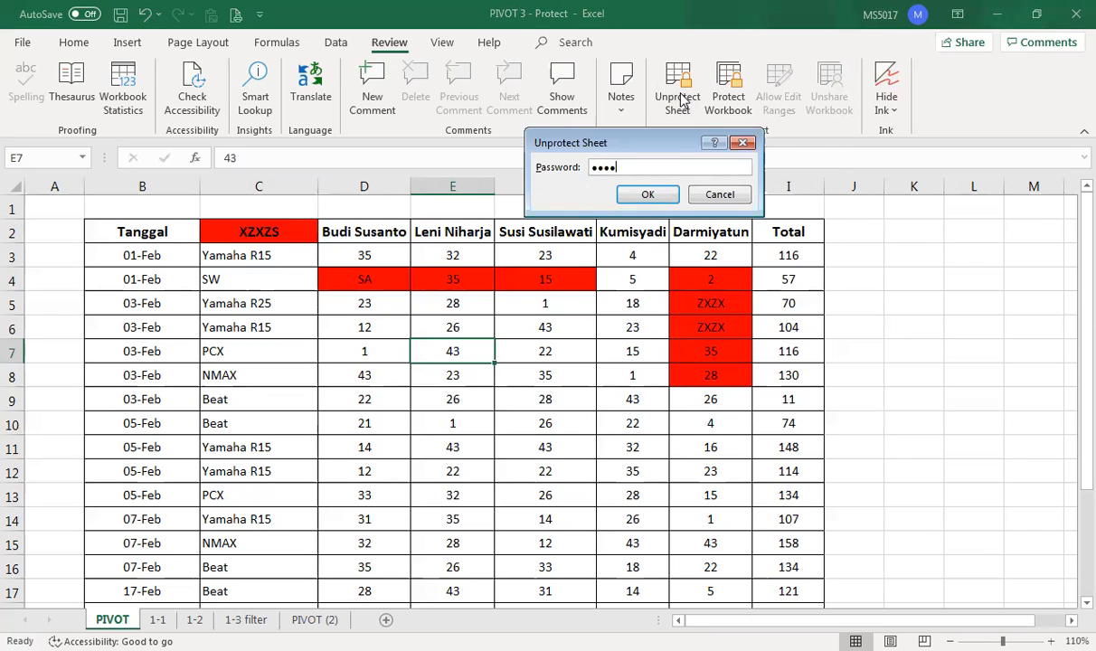
left_click(648, 195)
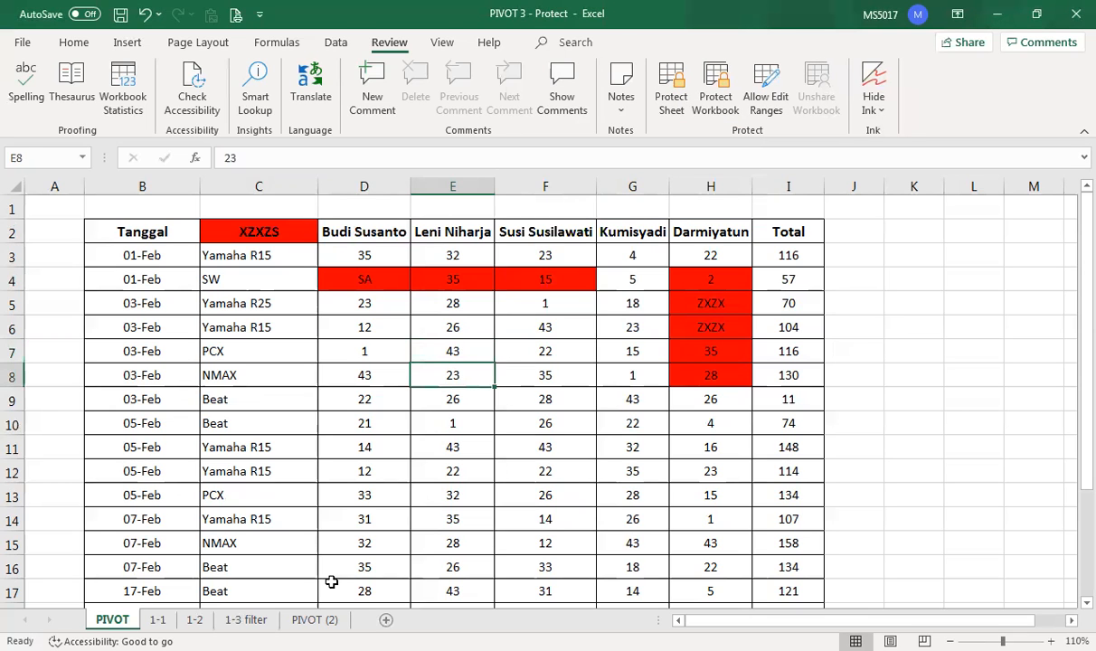
left_click(158, 620)
left_click(112, 620)
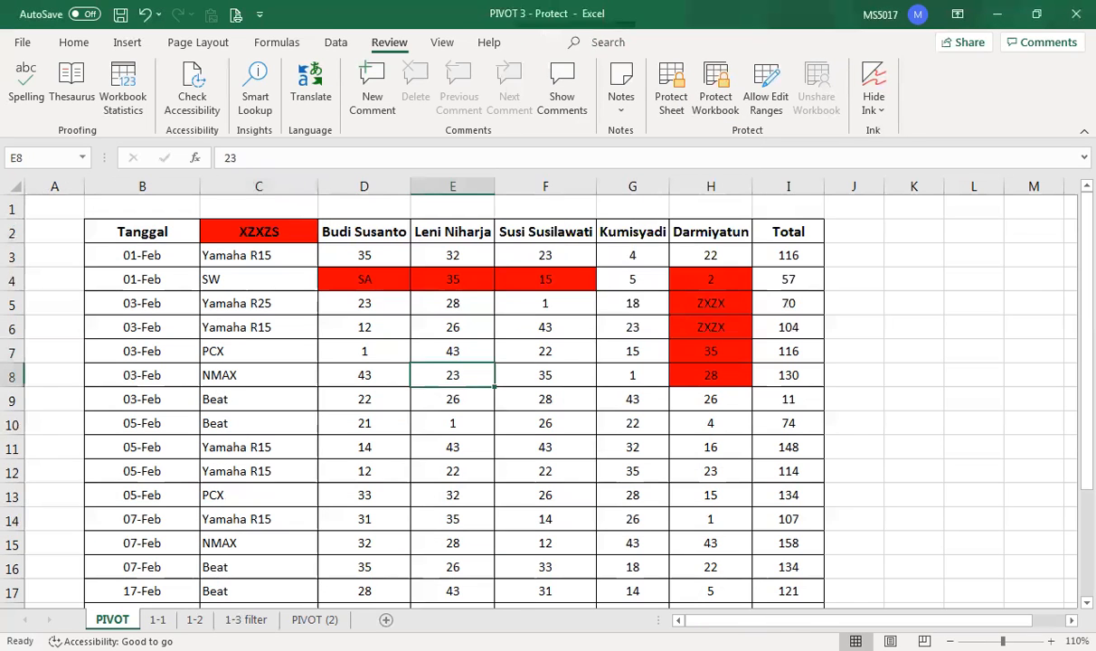
- Lock the workbook Structure with a password confirmed twice, then view the 1-1 sheet
left_click(715, 91)
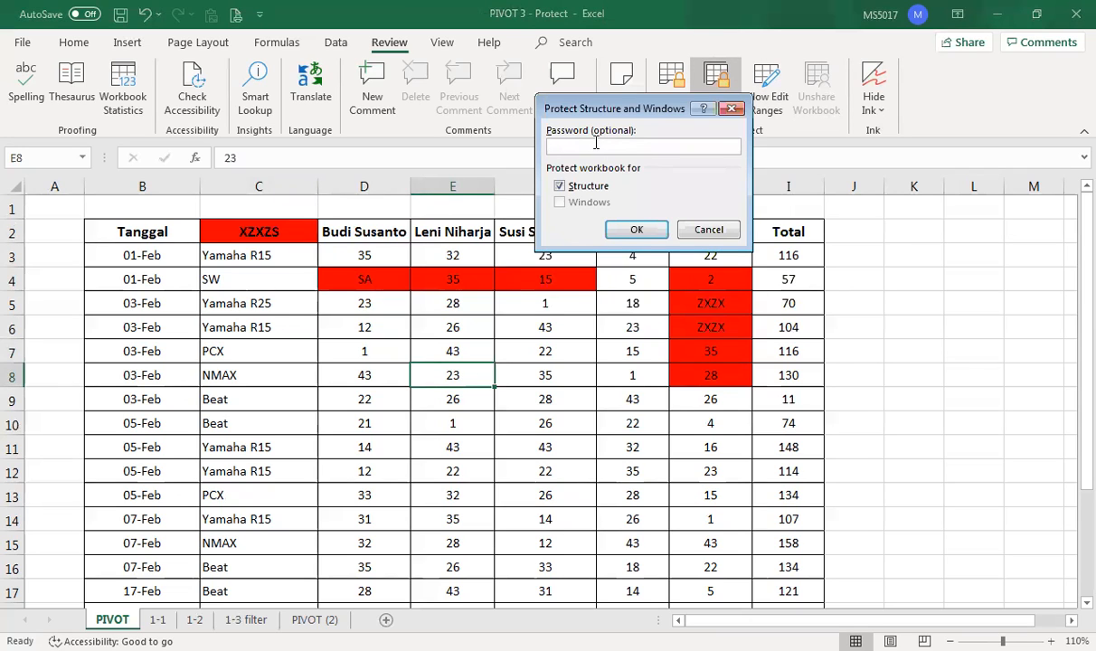
left_click(632, 229)
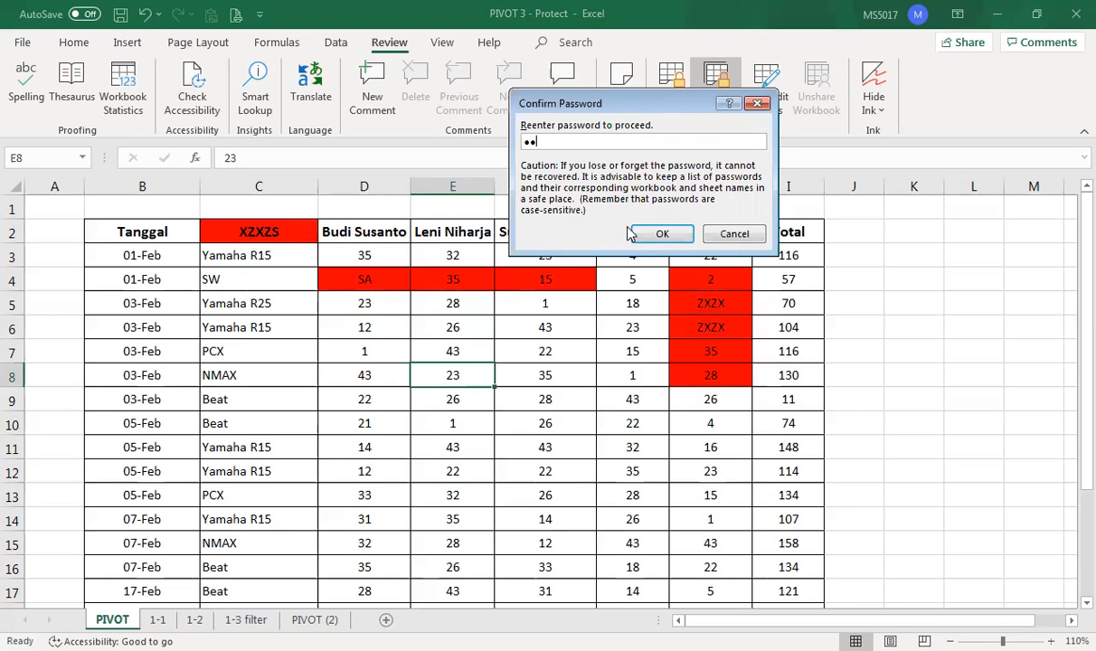
left_click(644, 233)
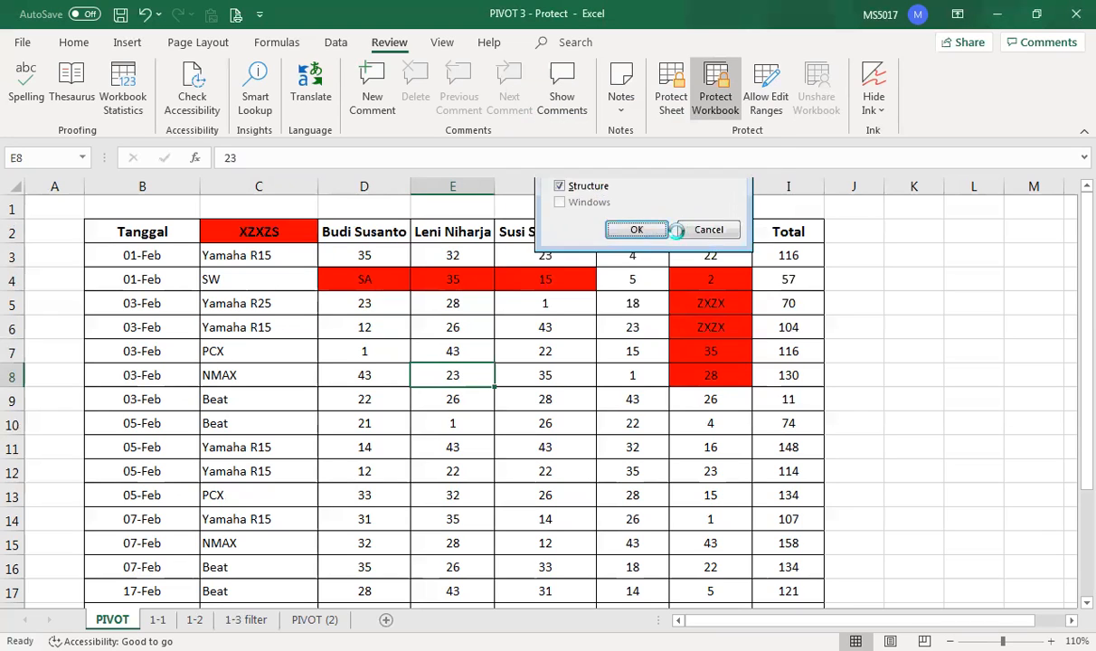
left_click(158, 619)
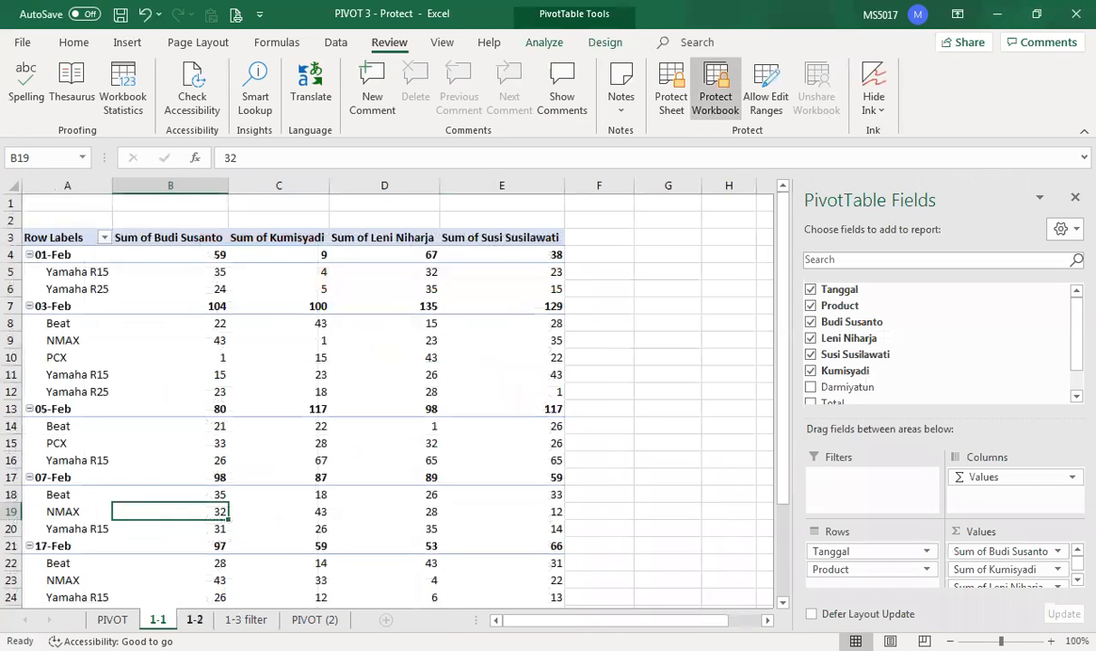
- Check that Insert, Delete and Rename are greyed out on the 1-2 tab, then return toward PIVOT
right_click(195, 619)
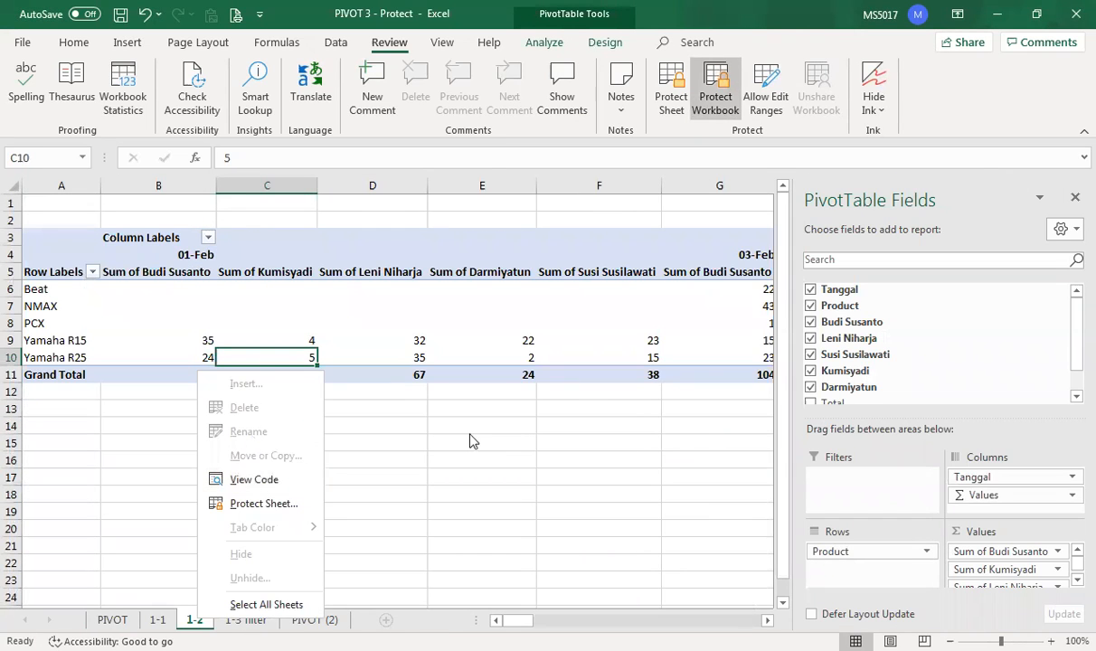
left_click(422, 339)
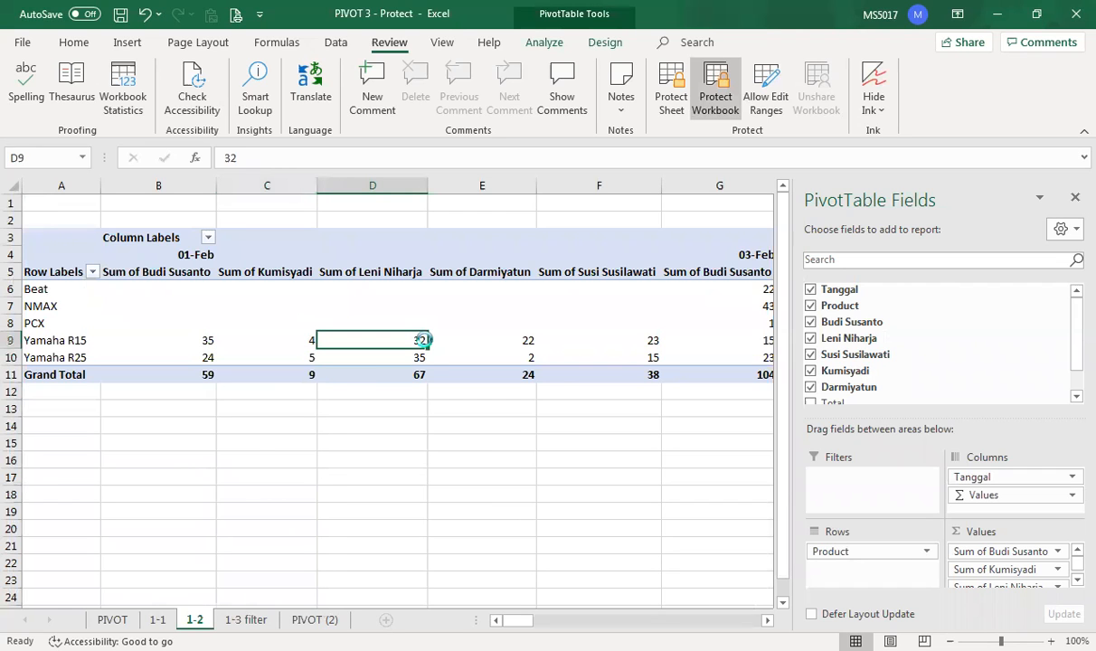
key("ctrl+Page_Up")
key("ctrl+Page_Up")
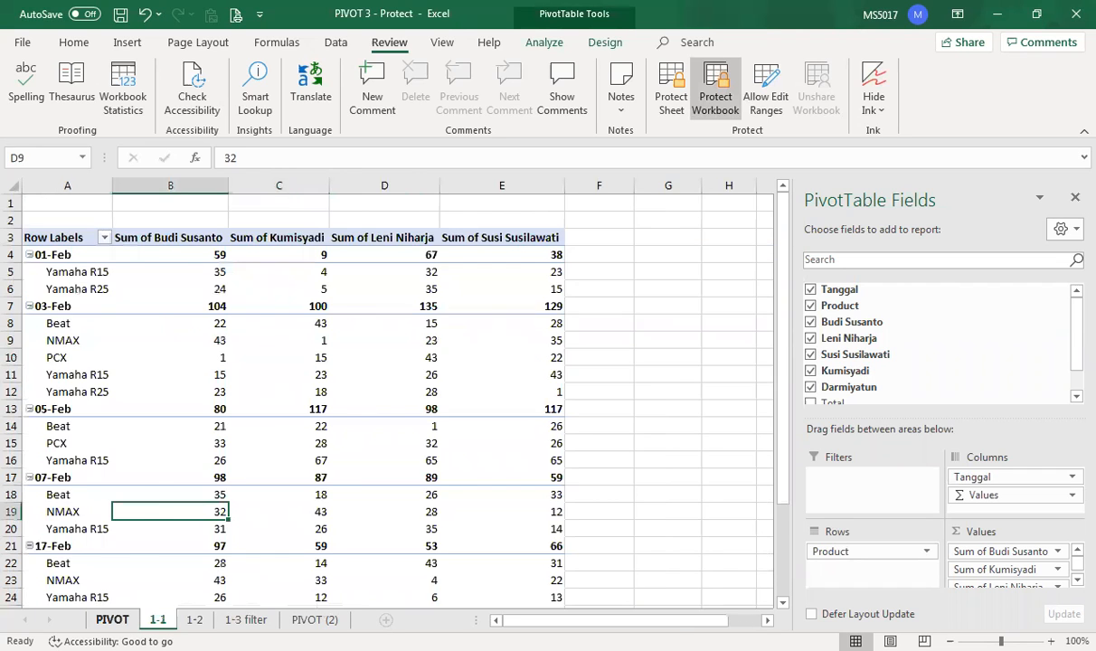
- Type a trial 'A' in C11 and undo it, leaving Yamaha R15, then revisit PIVOT
left_click(237, 448)
type("A")
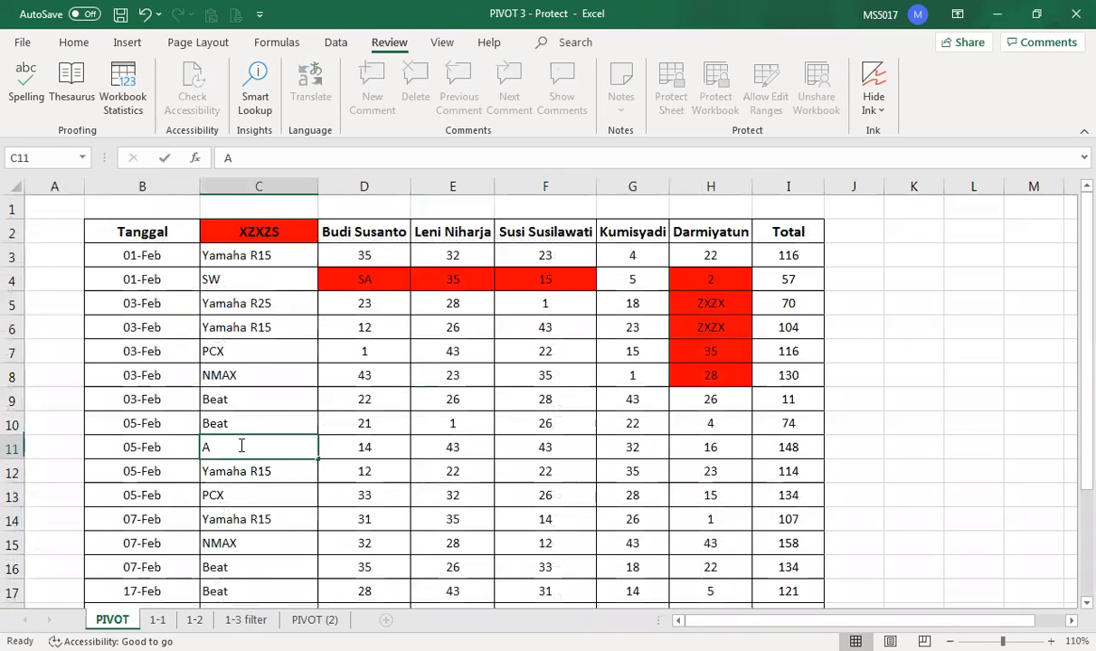
left_click(146, 14)
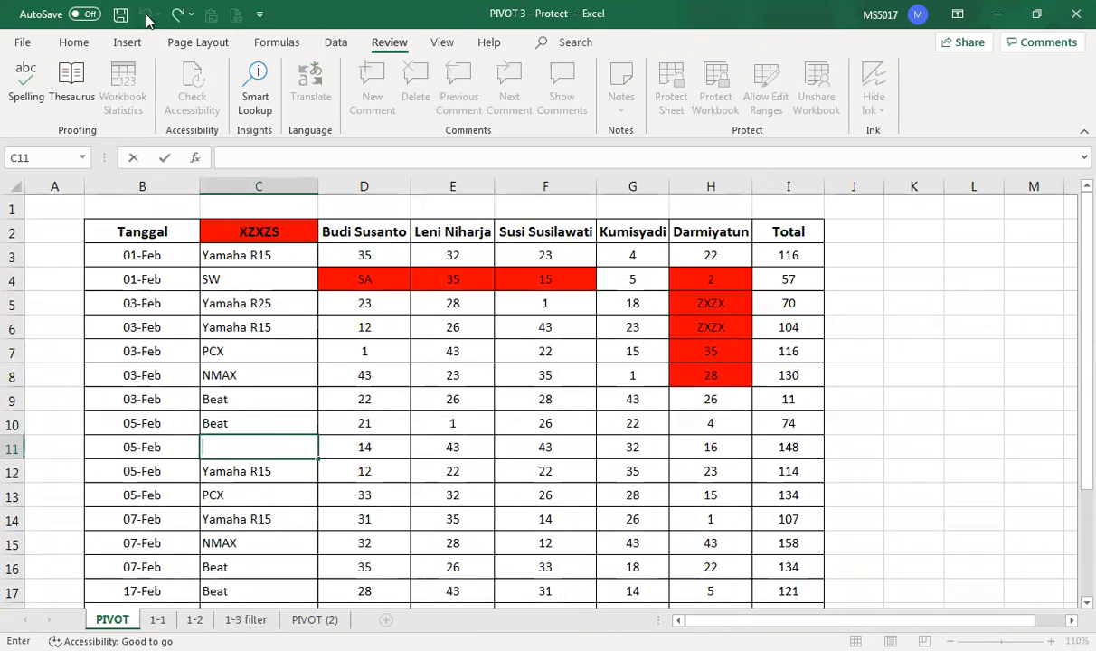
left_click(438, 447)
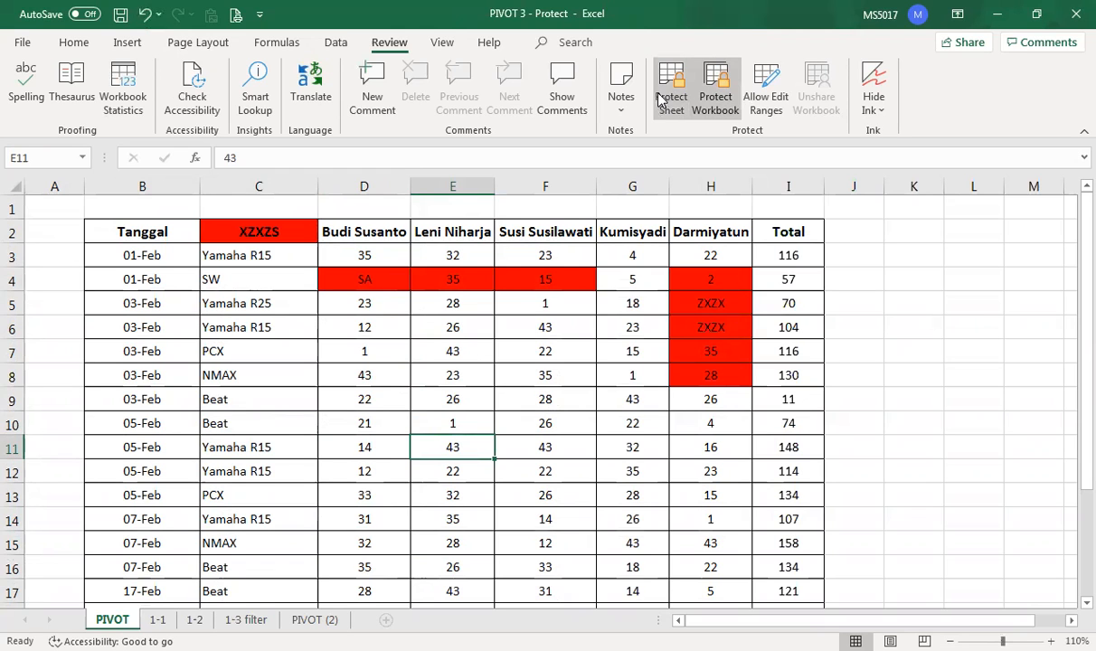
left_click(158, 620)
left_click(113, 621)
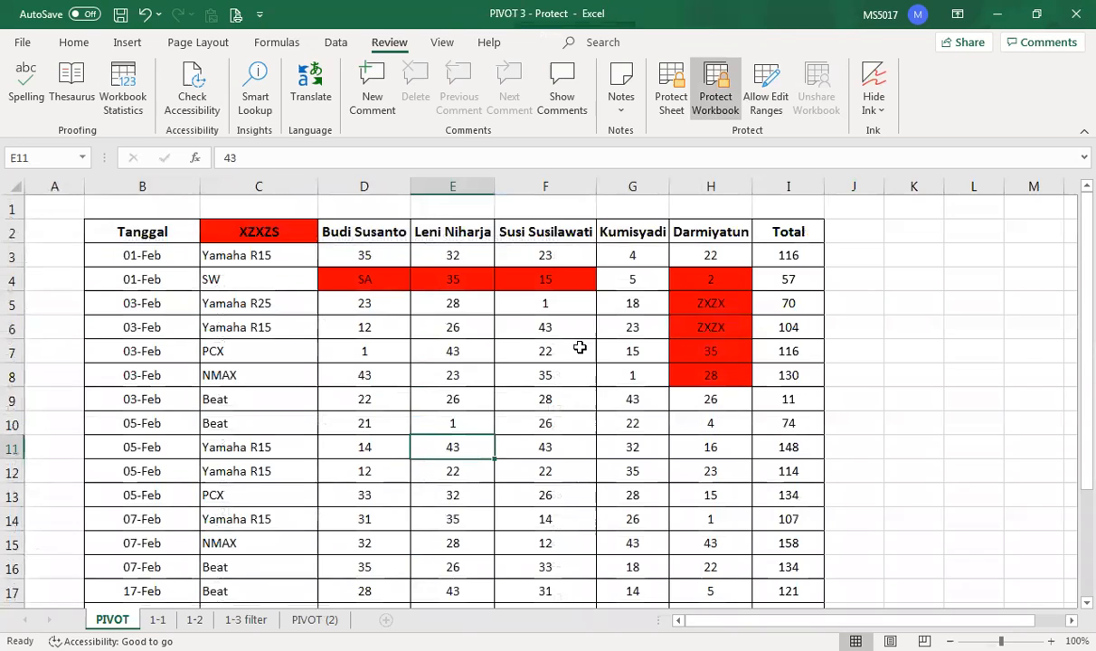